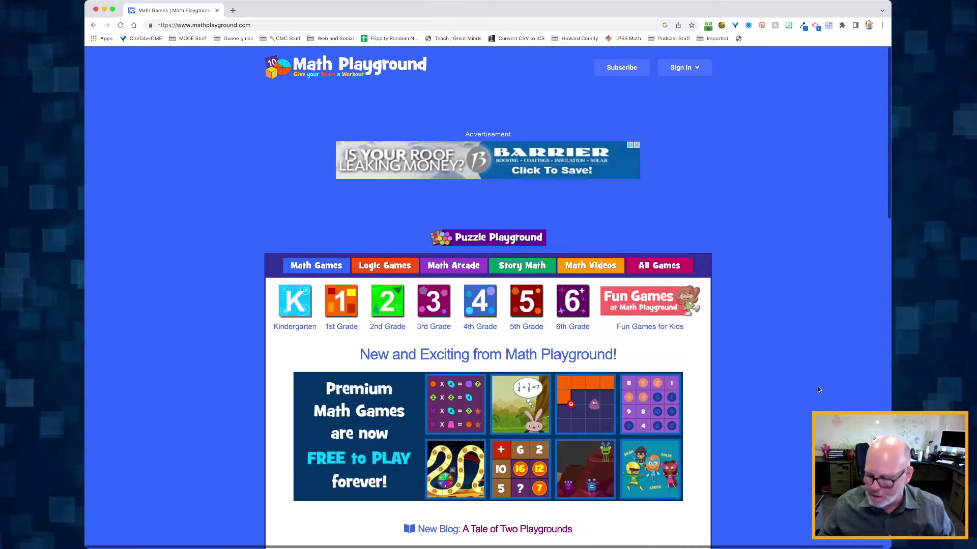
- Browse the Math Playground game categories and open the printable Thinking Blocks word problems page
scroll(612, 406, down, 10)
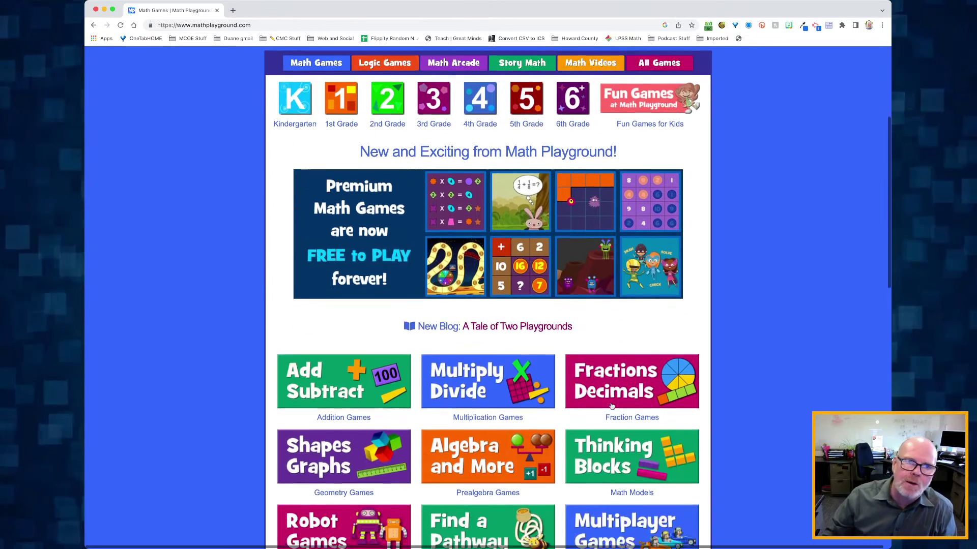
scroll(612, 405, down, 2)
scroll(612, 406, up, 2)
scroll(611, 405, down, 4)
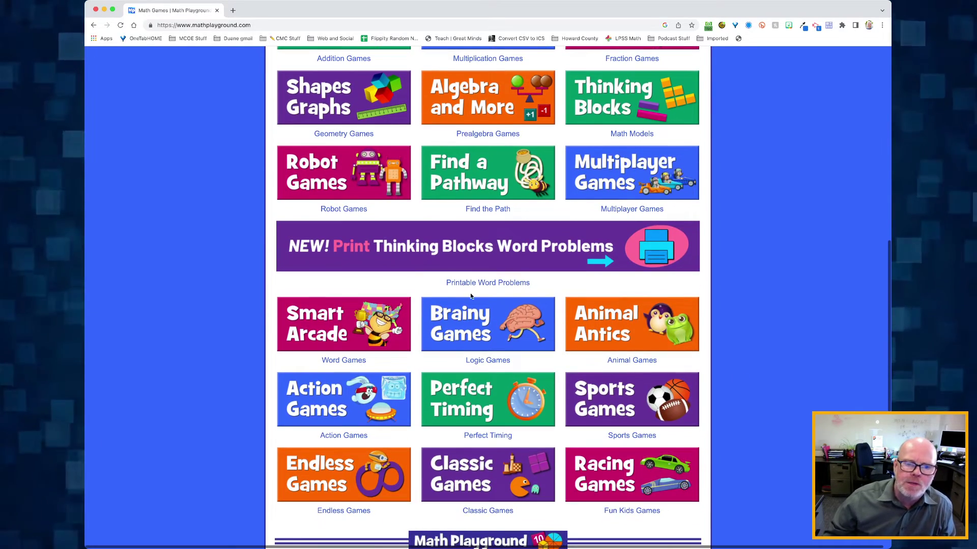
scroll(412, 267, up, 2)
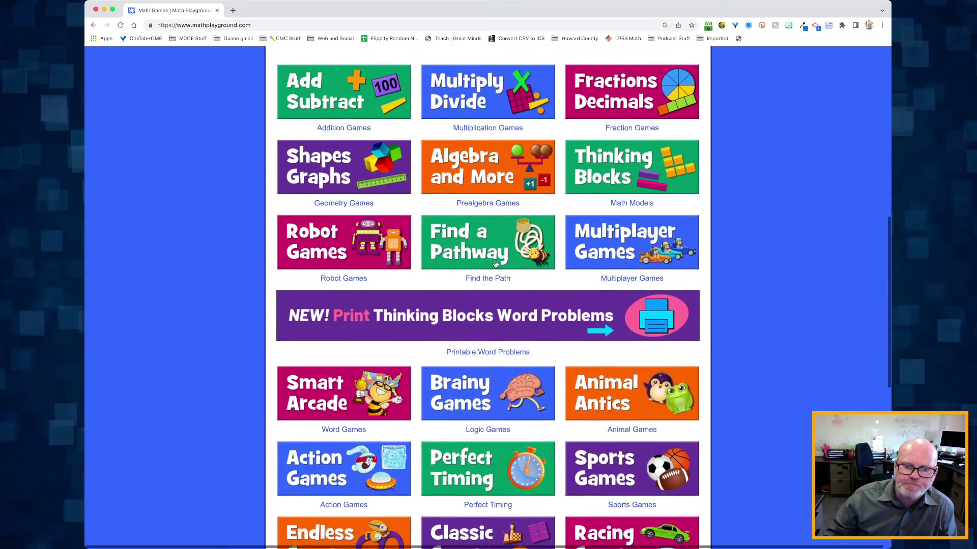
scroll(495, 243, down, 2)
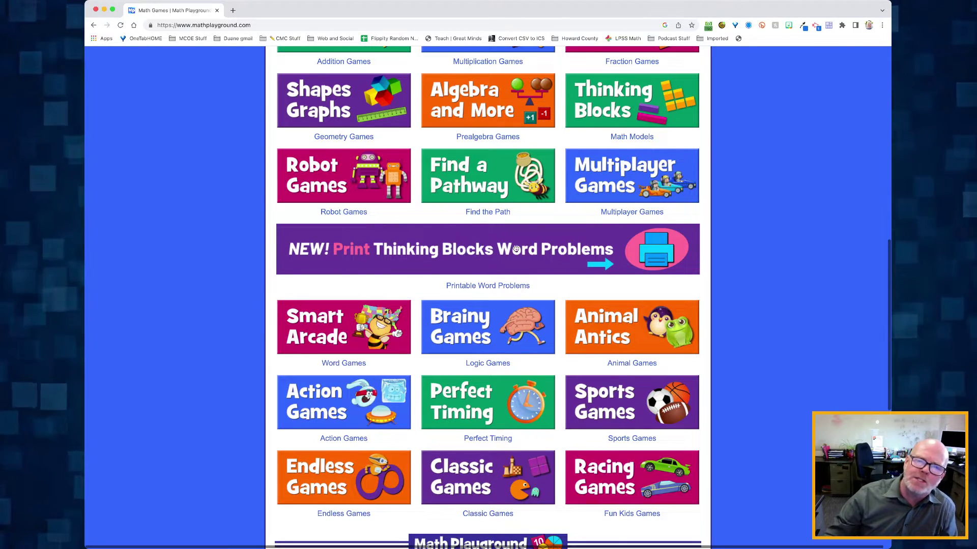
scroll(507, 250, down, 5)
scroll(467, 234, up, 4)
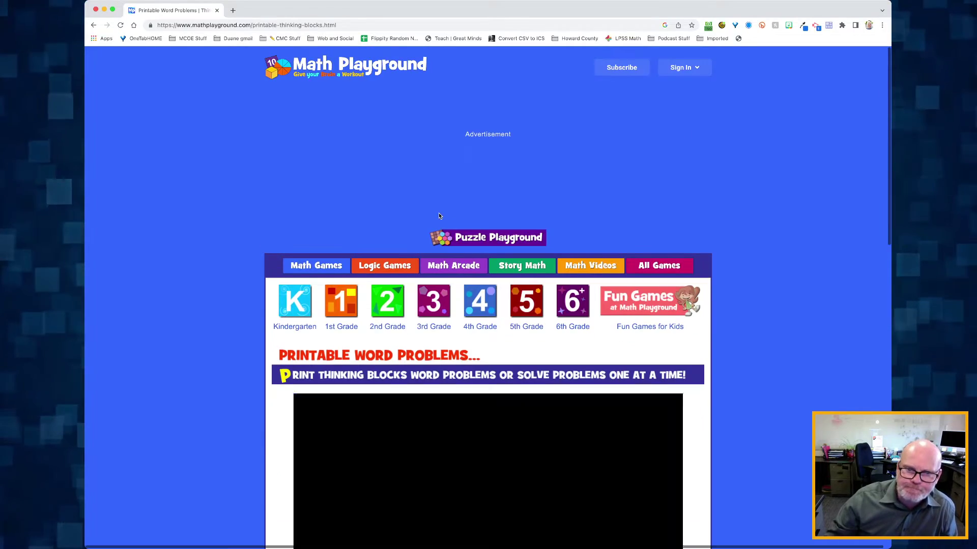
- Set the word problem topic to Ratios and the type to Known Total
scroll(439, 216, down, 4)
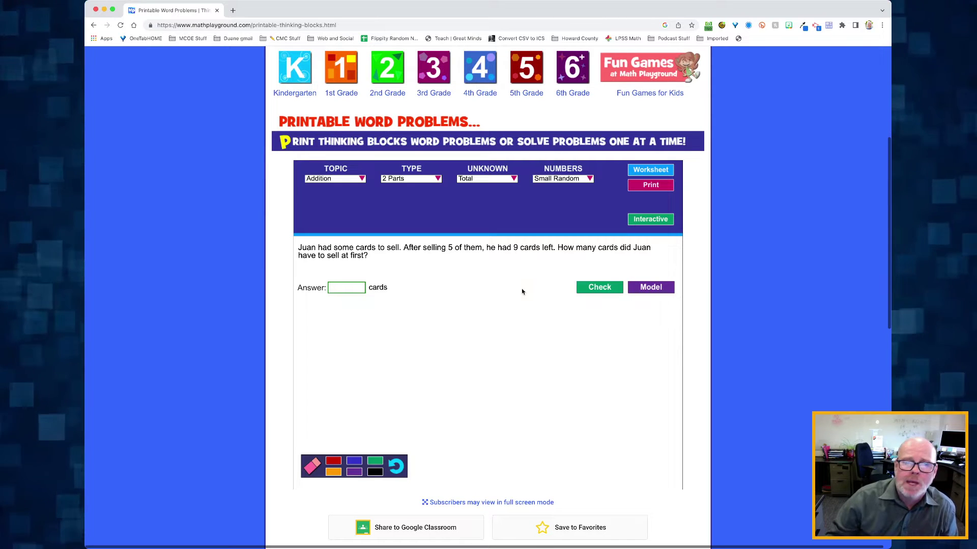
click(358, 181)
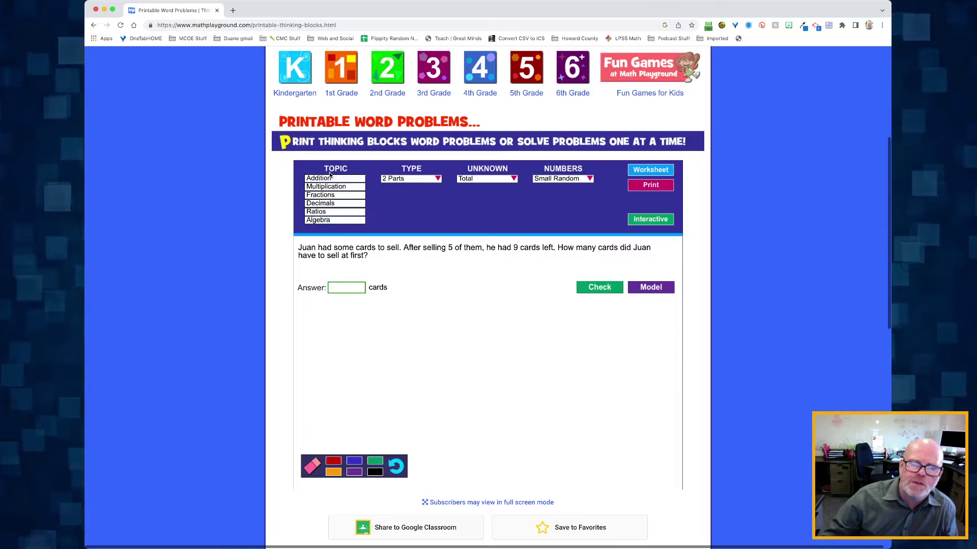
click(319, 213)
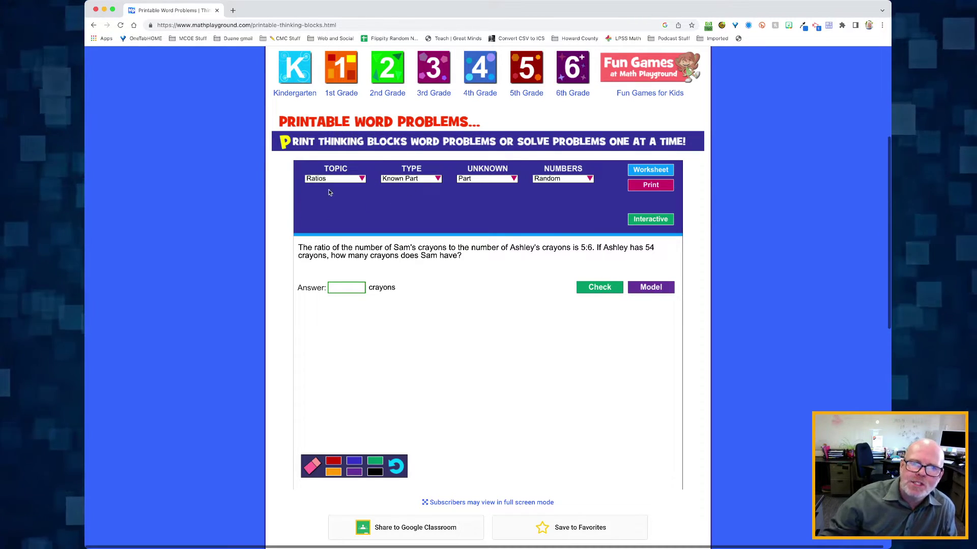
click(427, 179)
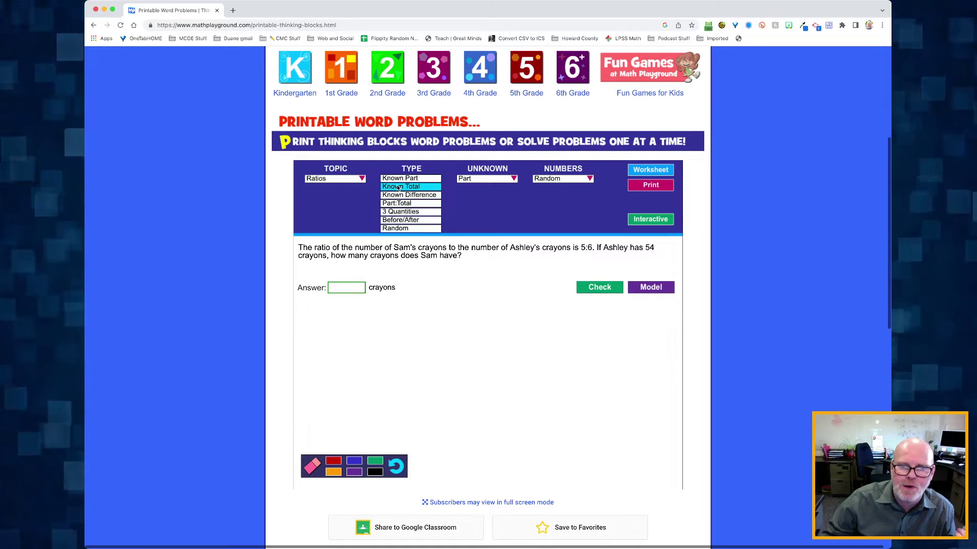
click(398, 187)
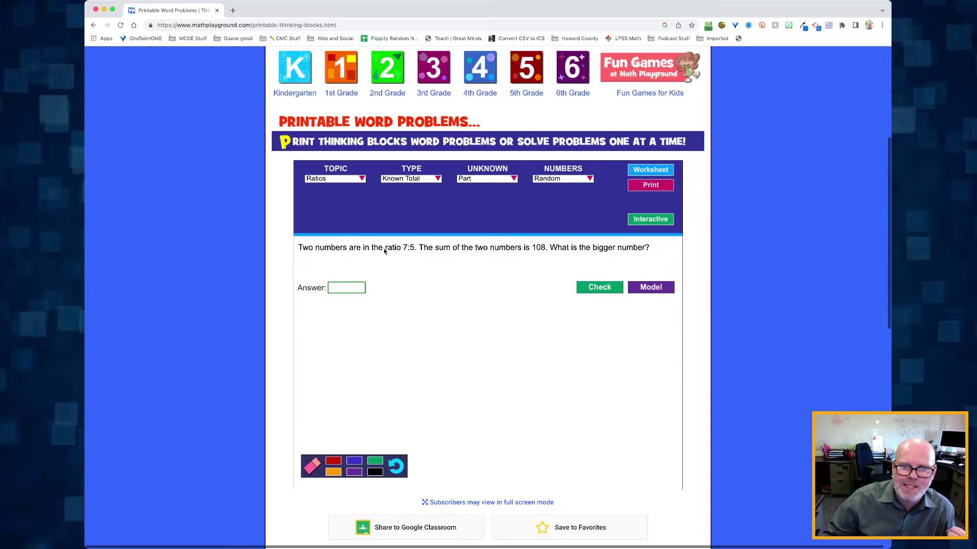
- Generate several new interactive ratio problems with a known total and an unknown part
click(639, 221)
click(639, 222)
click(639, 222)
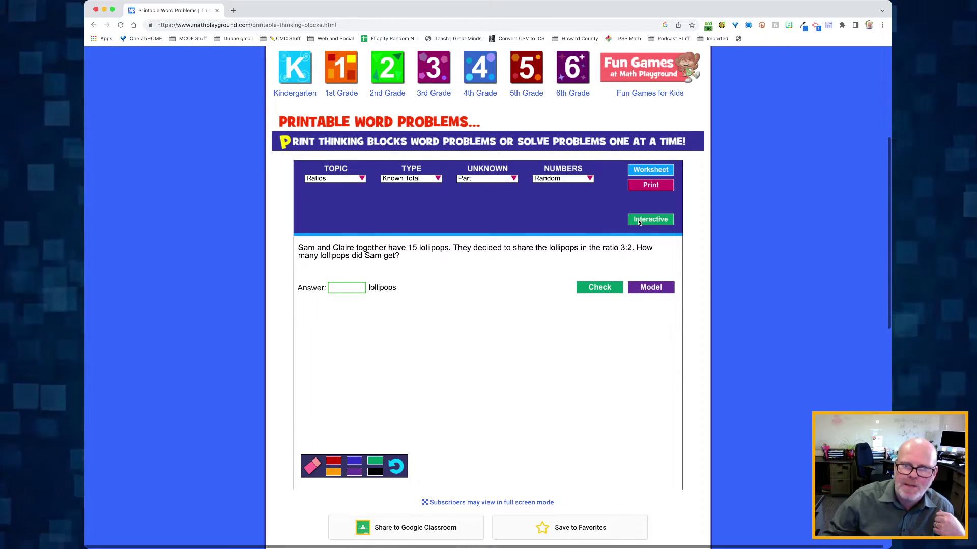
click(640, 221)
click(639, 221)
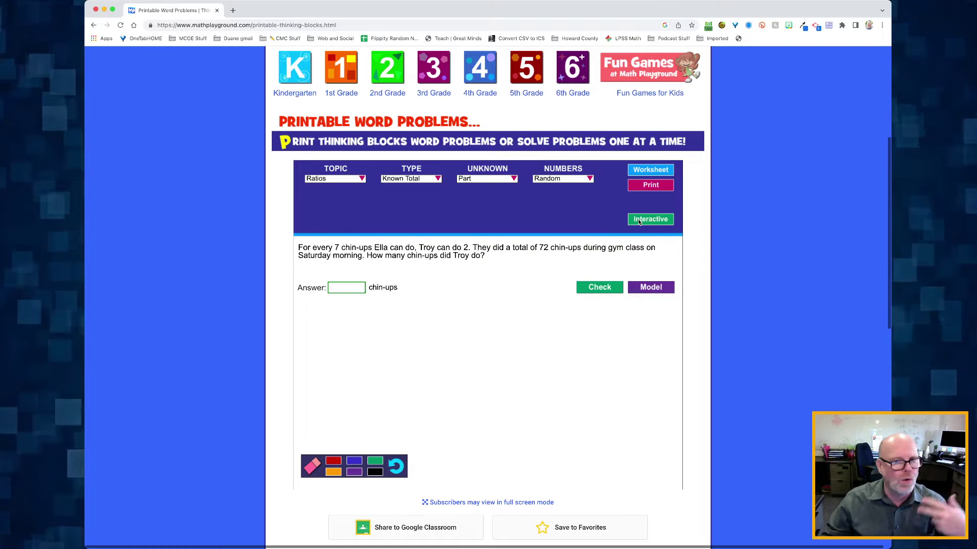
click(640, 221)
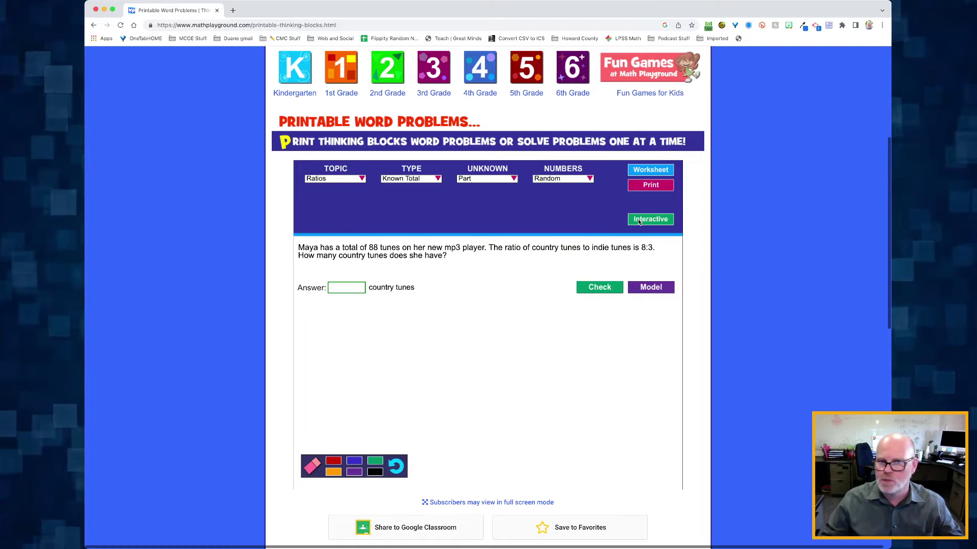
- Try Part as the unknown for the ratio problems, and finally set the unknown to Difference
click(484, 178)
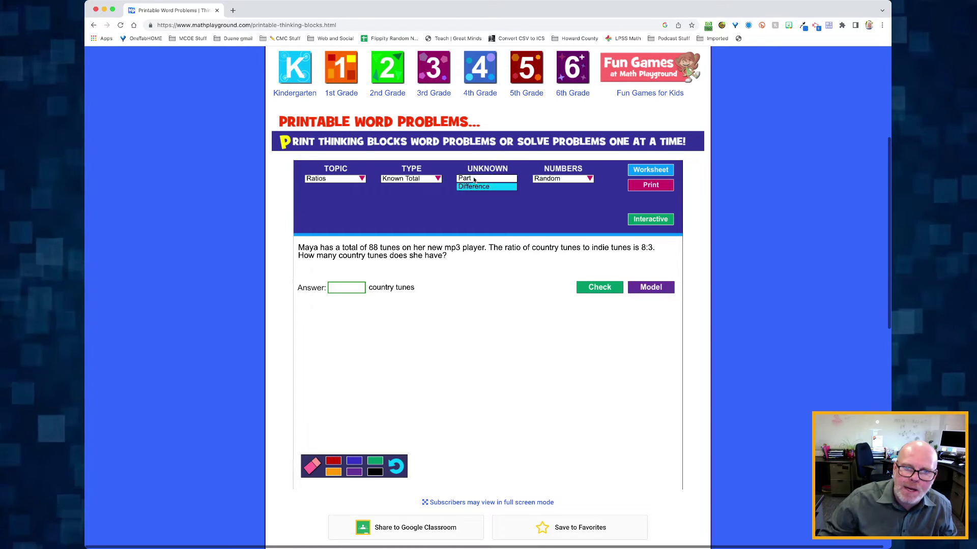
click(468, 180)
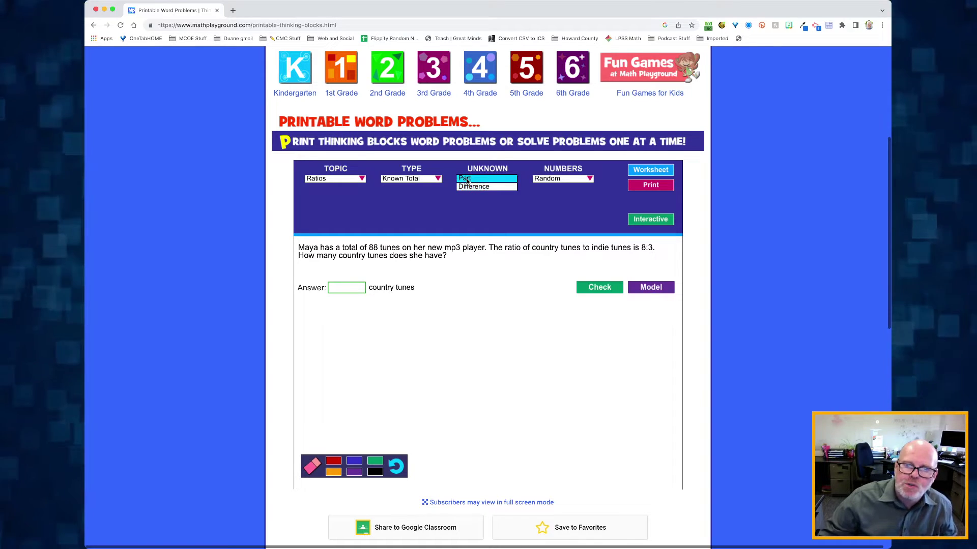
click(467, 180)
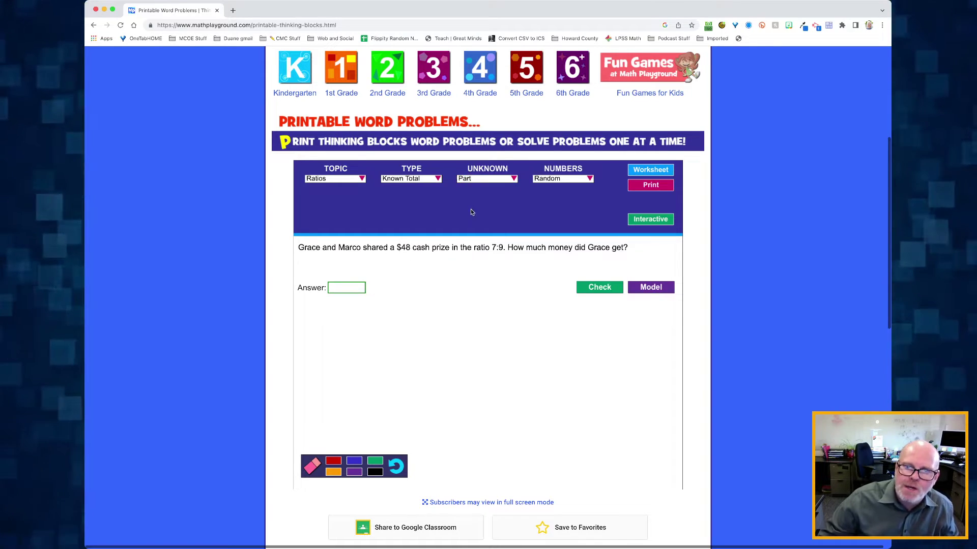
click(488, 179)
click(483, 187)
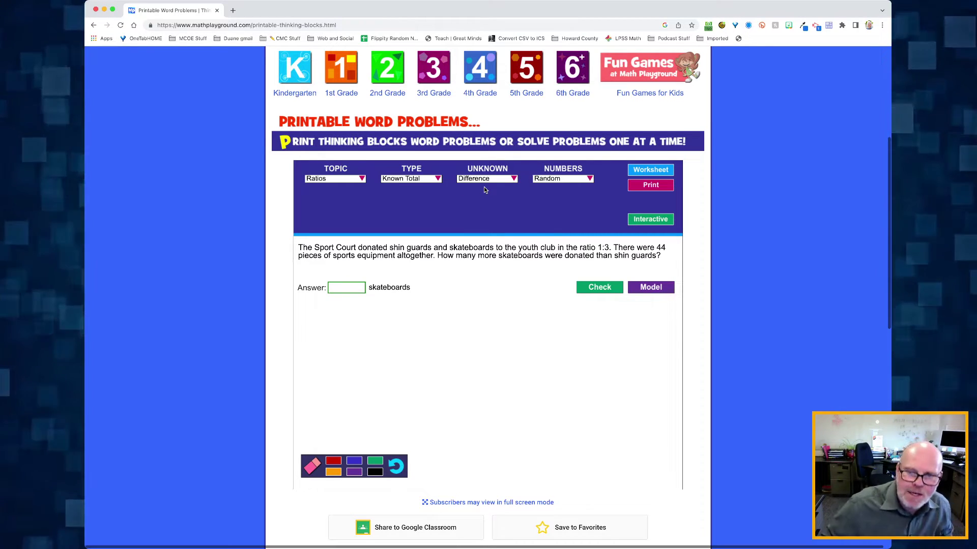
- Cycle through several new interactive ratio problems that ask for the difference
click(633, 221)
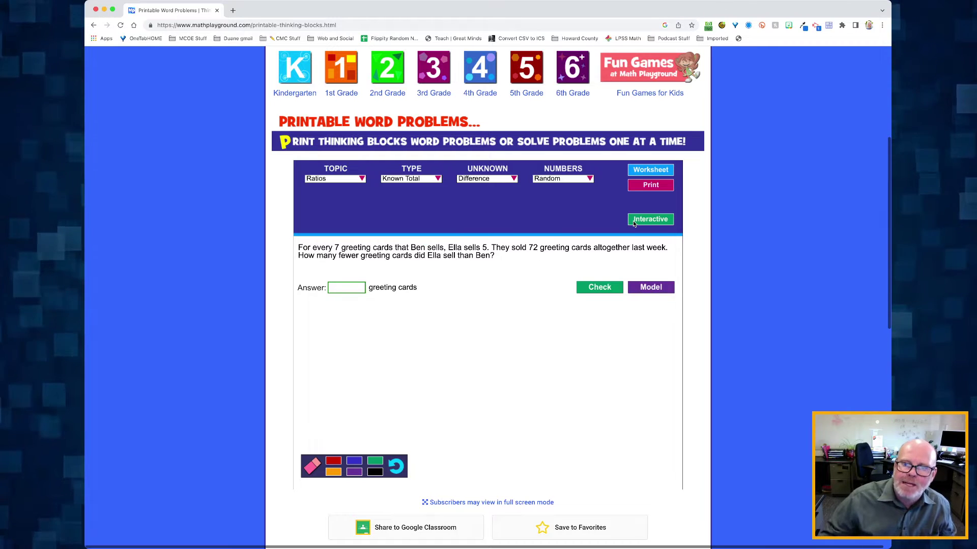
click(632, 221)
click(633, 221)
click(633, 220)
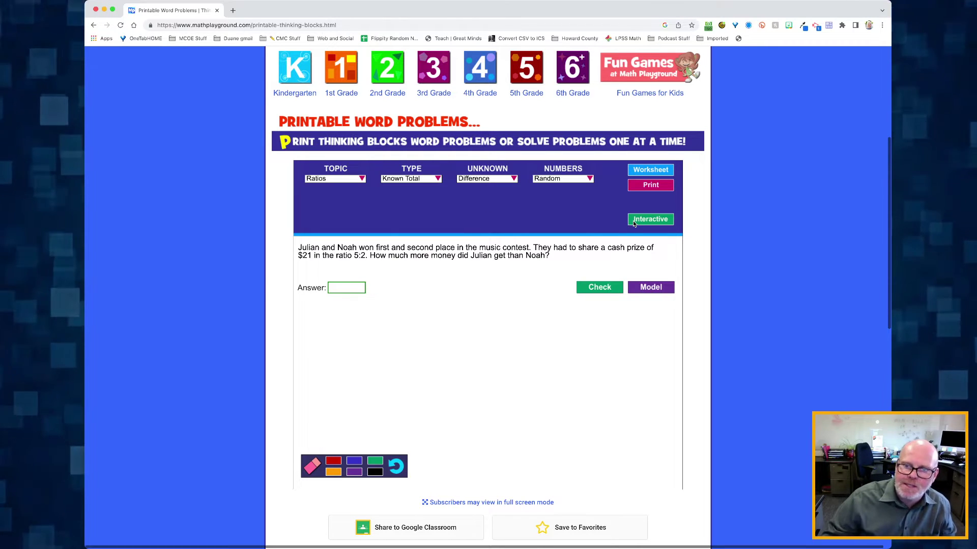
click(633, 221)
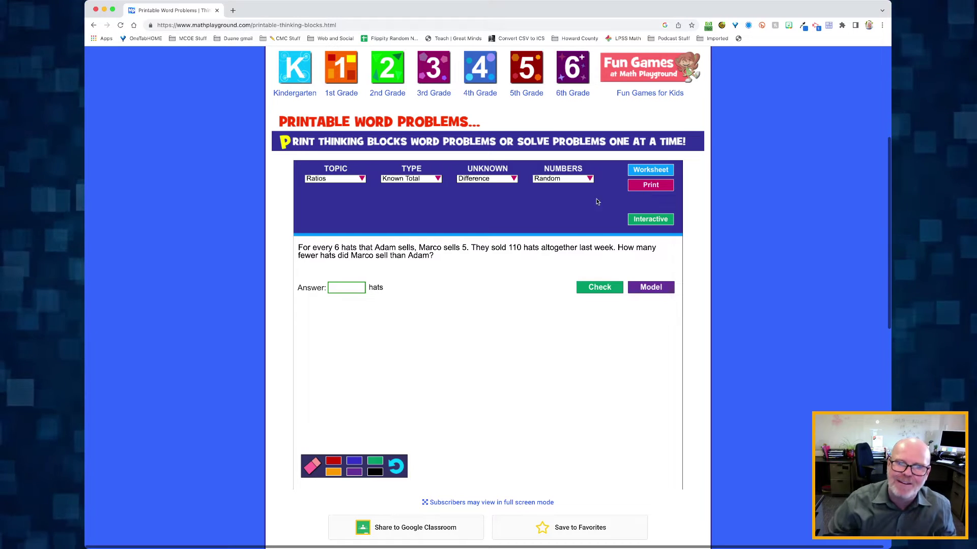
- Generate a worksheet of the ratio difference problems and copy all five problems
click(648, 171)
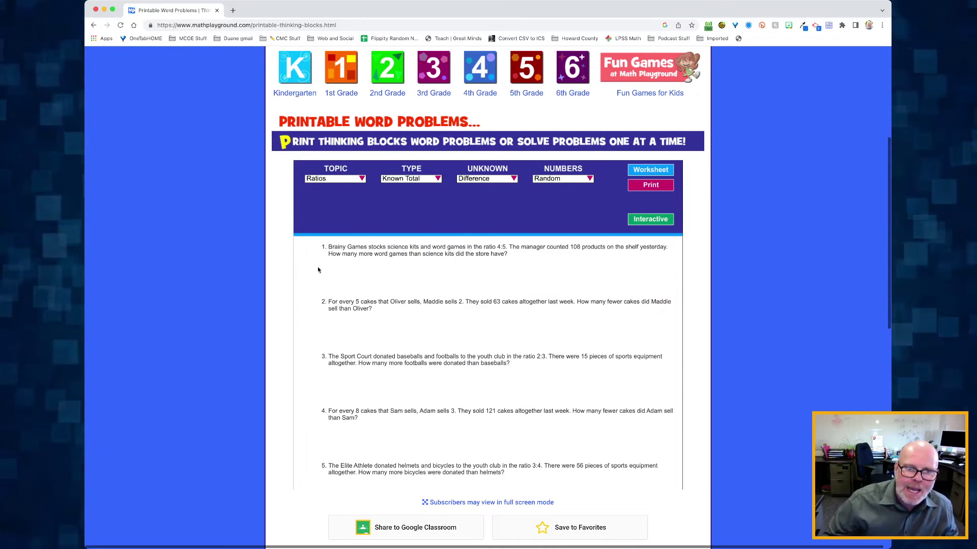
drag(318, 270, 581, 478)
key(super+c)
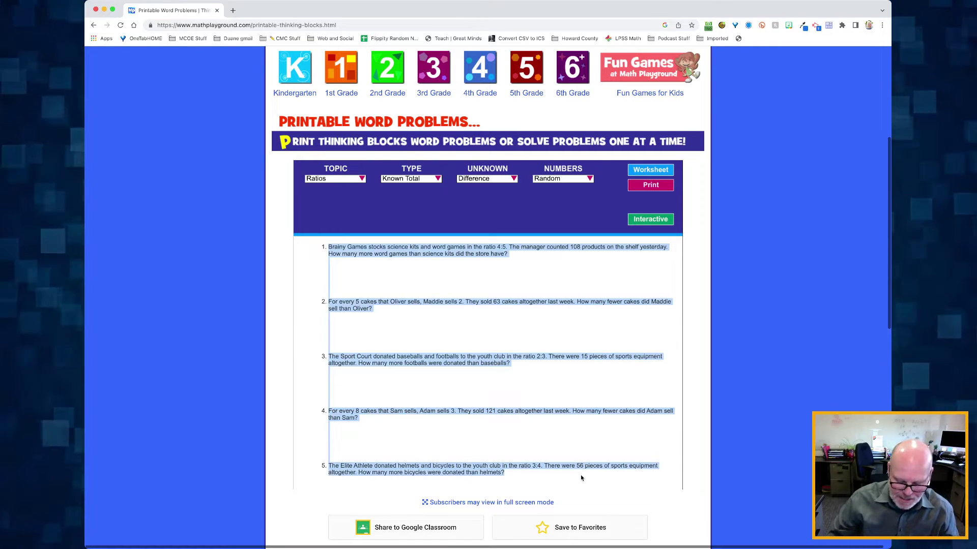
- Create a new Google Docs document in a separate browser tab and paste the copied word problems
key(super+t)
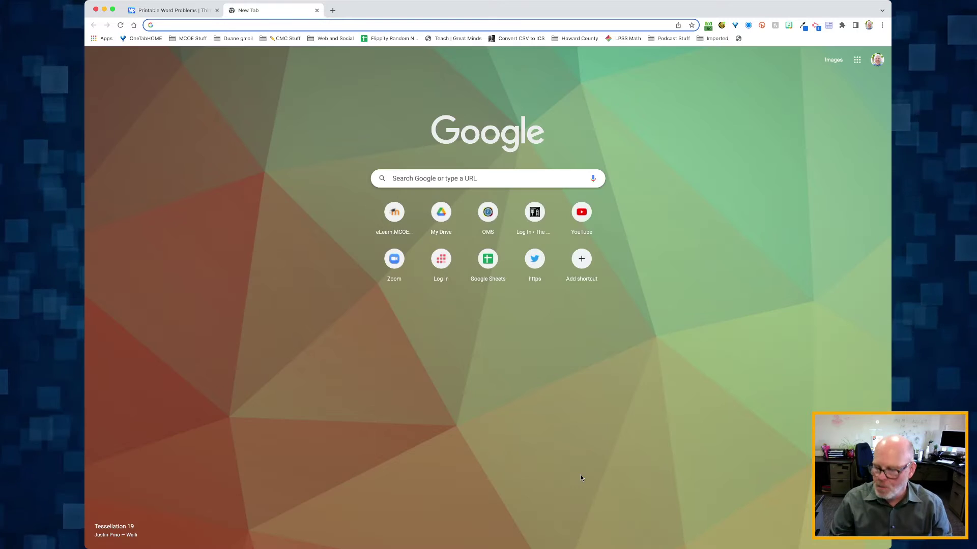
text(doc)
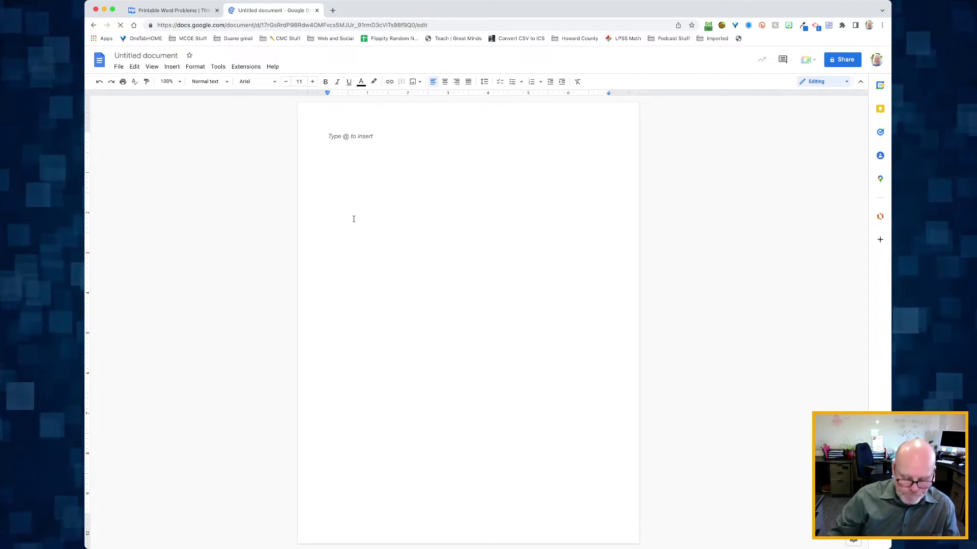
key(super+v)
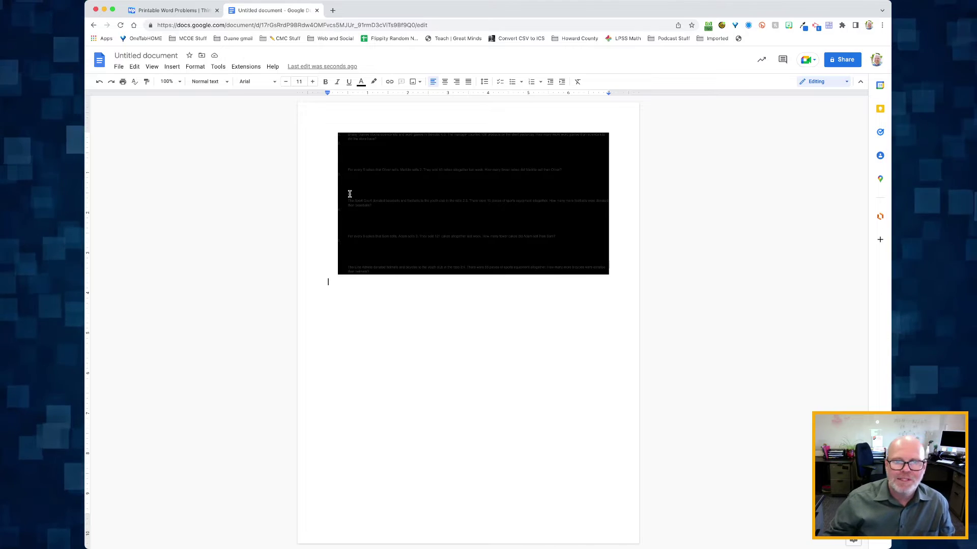
- Enlarge the document view to 200% and examine the formatting of the pasted word problems
click(171, 81)
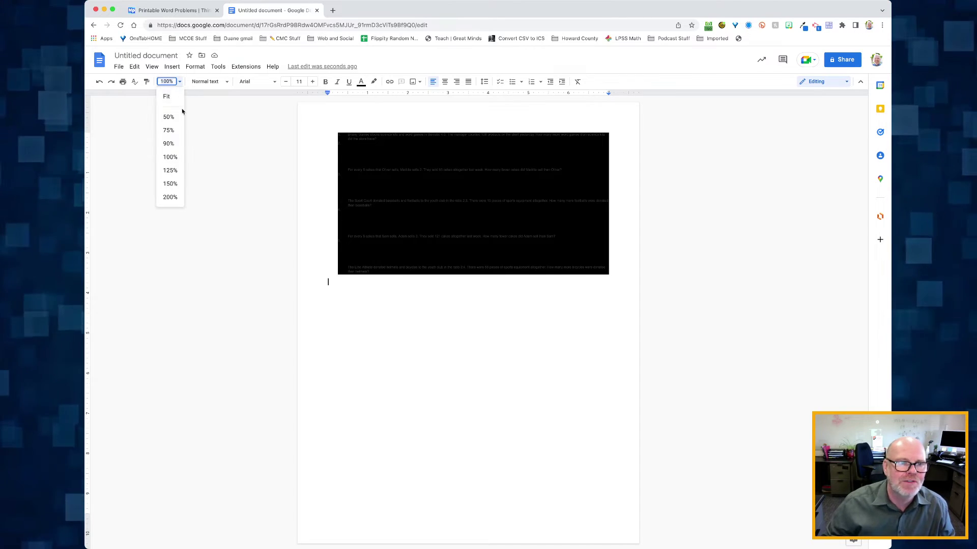
click(170, 197)
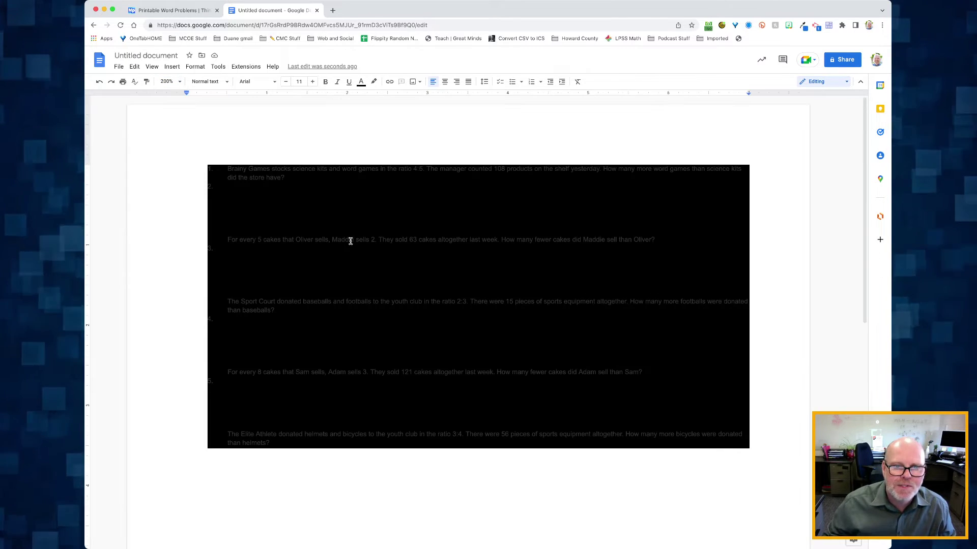
key(shift+Down)
key(shift+Down)
key(shift+Down)
key(shift+Down)
key(shift+Down)
key(shift+Down)
key(shift+Down)
key(shift+Up)
key(shift+Up)
key(shift+Up)
key(shift+Up)
key(shift+Up)
key(shift+Up)
key(shift+Up)
key(shift+Up)
key(shift+Up)
key(shift+Up)
key(shift+Up)
key(shift+Up)
key(shift+Up)
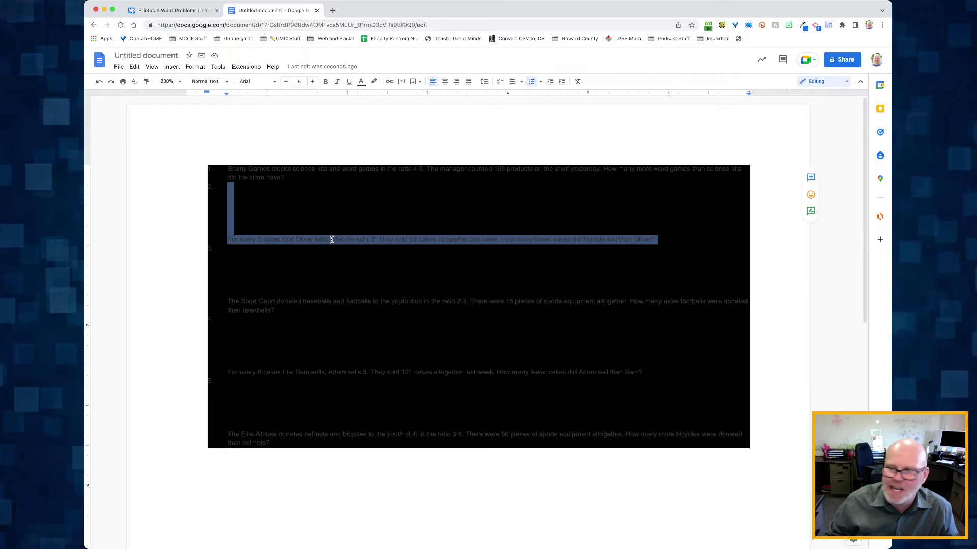
click(284, 230)
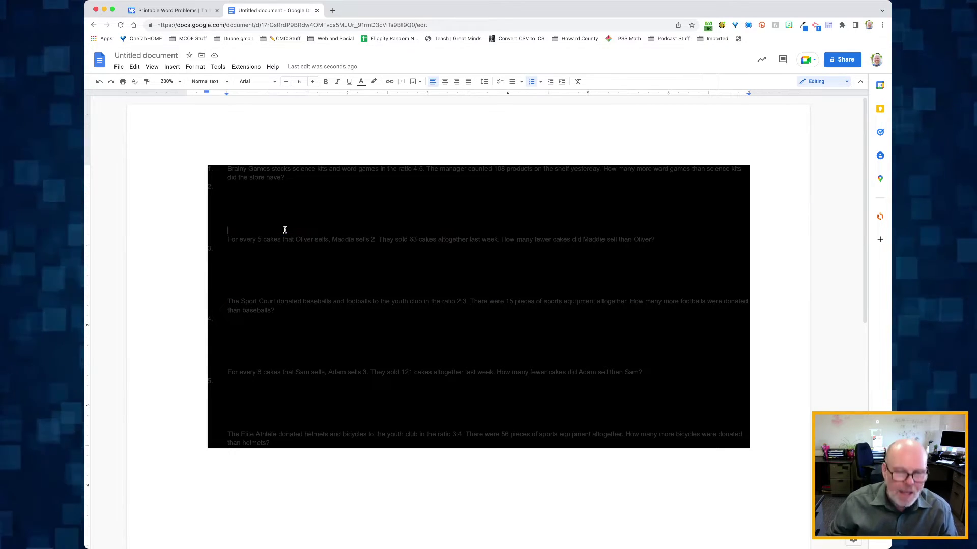
- Clear the document's contents and paste the word problems again without formatting
click(173, 82)
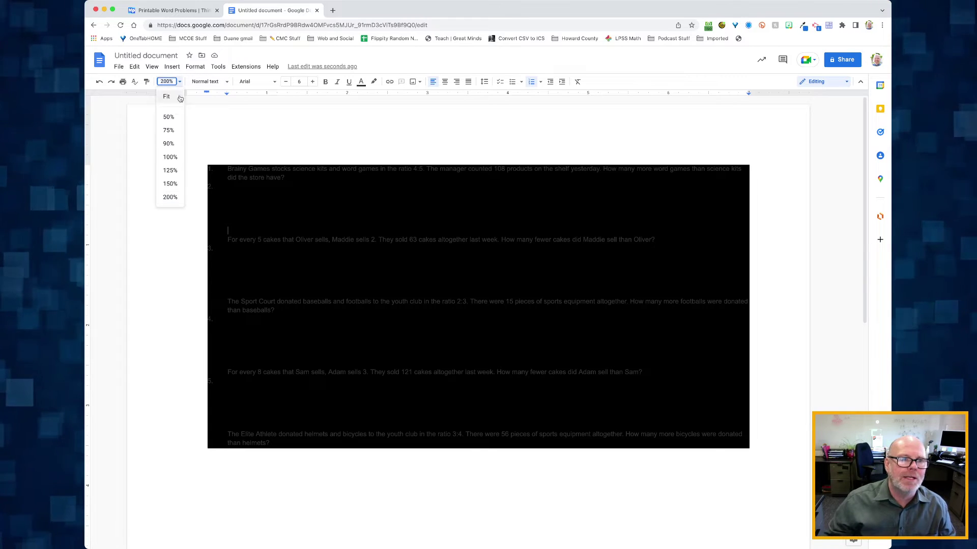
click(170, 158)
key(ctrl+a)
key(BackSpace)
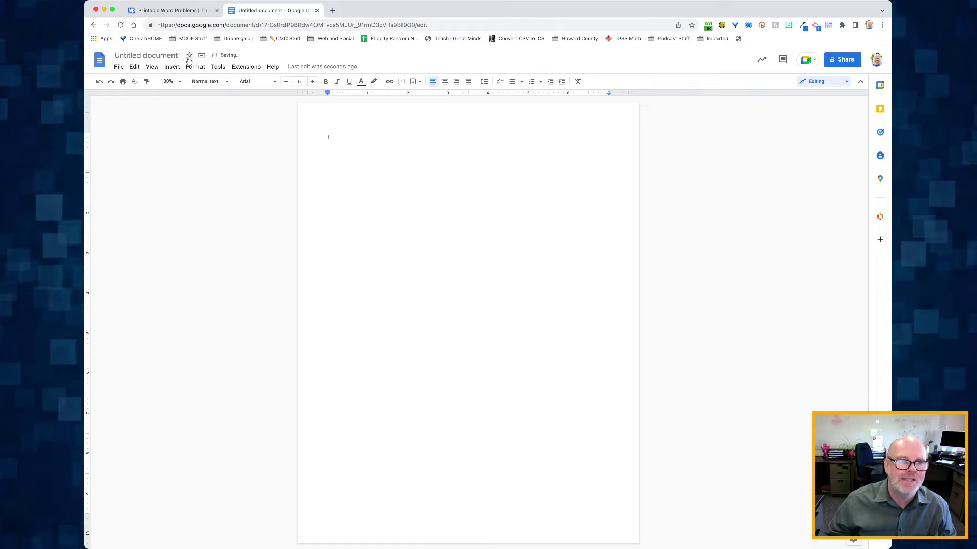
click(135, 68)
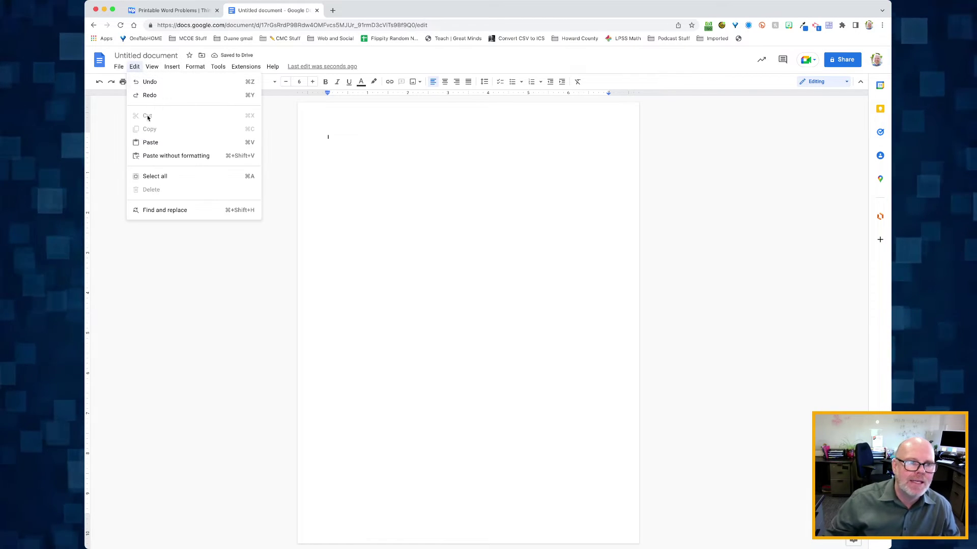
click(171, 157)
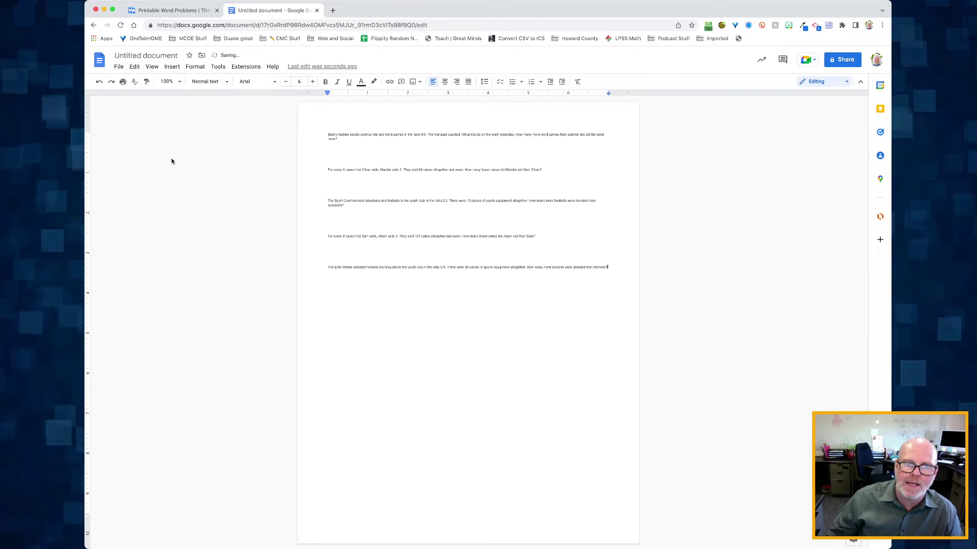
- Increase the font size of all the word problems in the document to 12
click(365, 188)
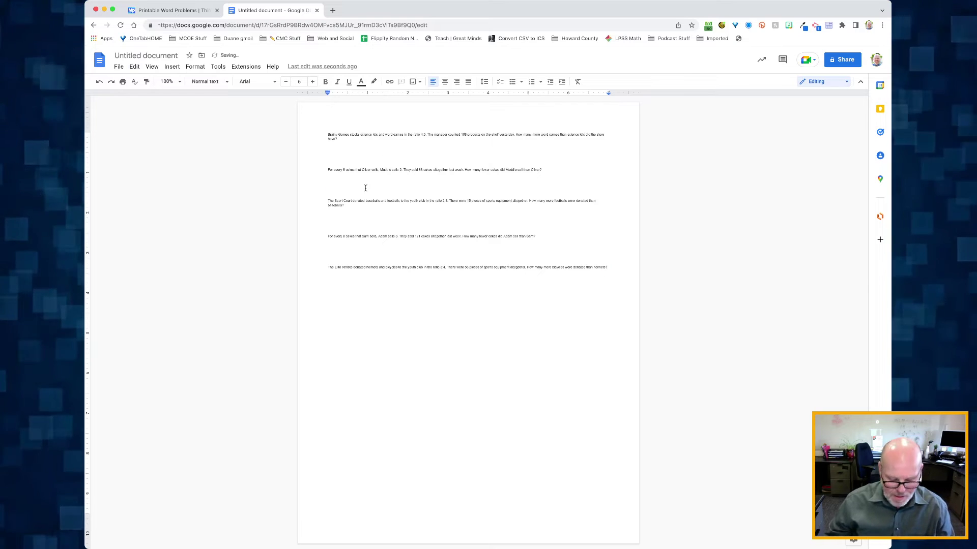
key(super+a)
key(super+shift+period)
key(super+shift+period)
key(super+shift+period)
key(super+shift+period)
key(super+shift+period)
key(super+shift+period)
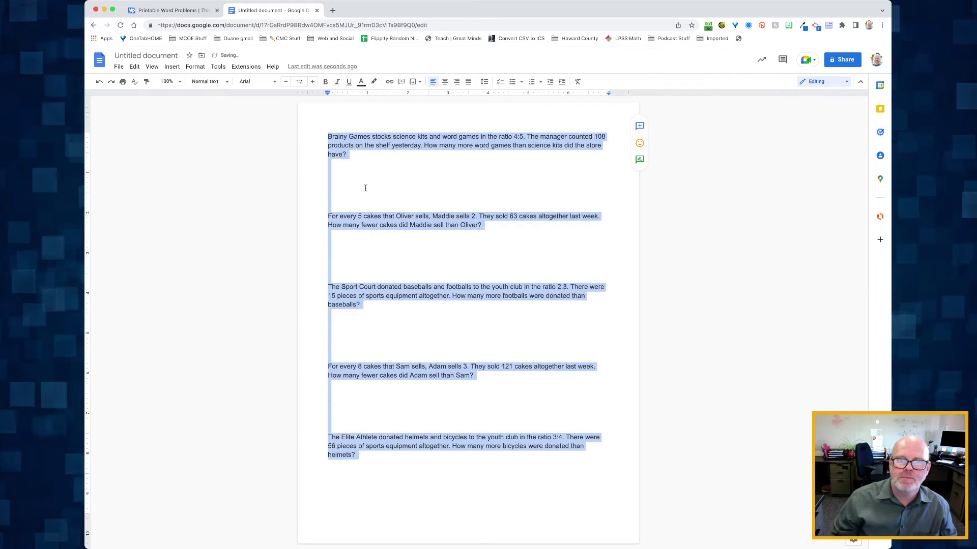
- Widen each of the four gaps between the word problems by two blank lines for working space
click(351, 186)
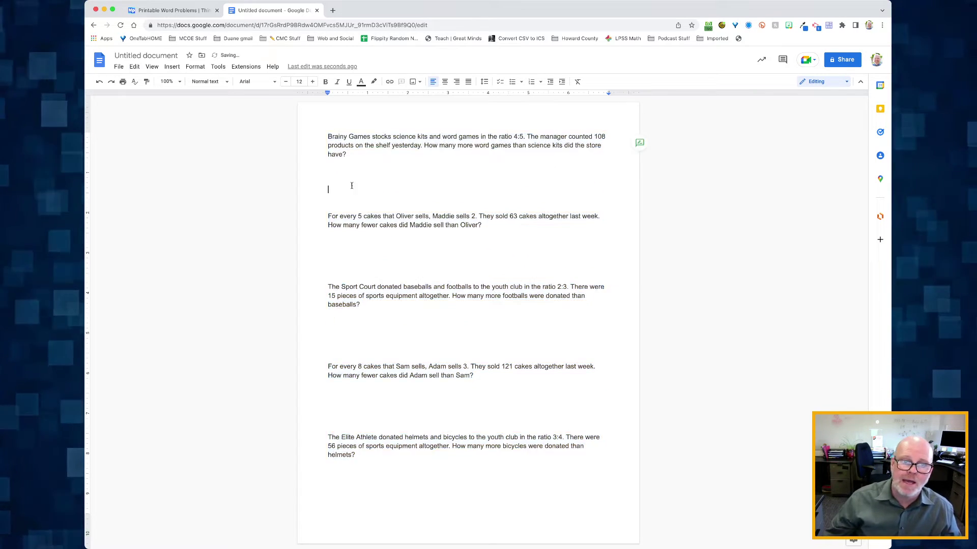
click(363, 415)
key(Return)
key(Return)
click(356, 333)
key(Return)
key(Return)
click(341, 253)
key(Return)
key(Return)
click(357, 161)
key(Return)
key(Return)
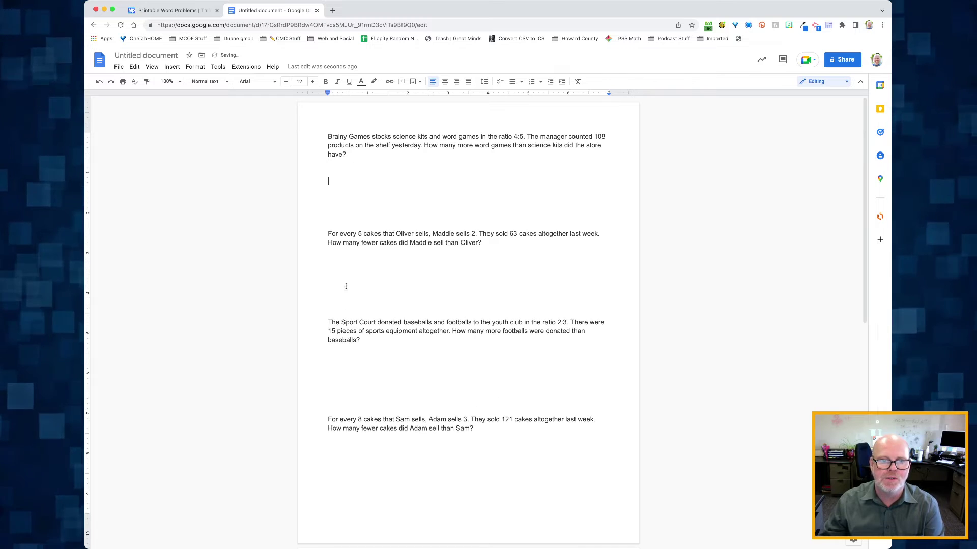
- Delete the fifth word problem, about the donated helmets and bicycles, from the end of the document
scroll(345, 305, down, 5)
triple_click(363, 322)
key(BackSpace)
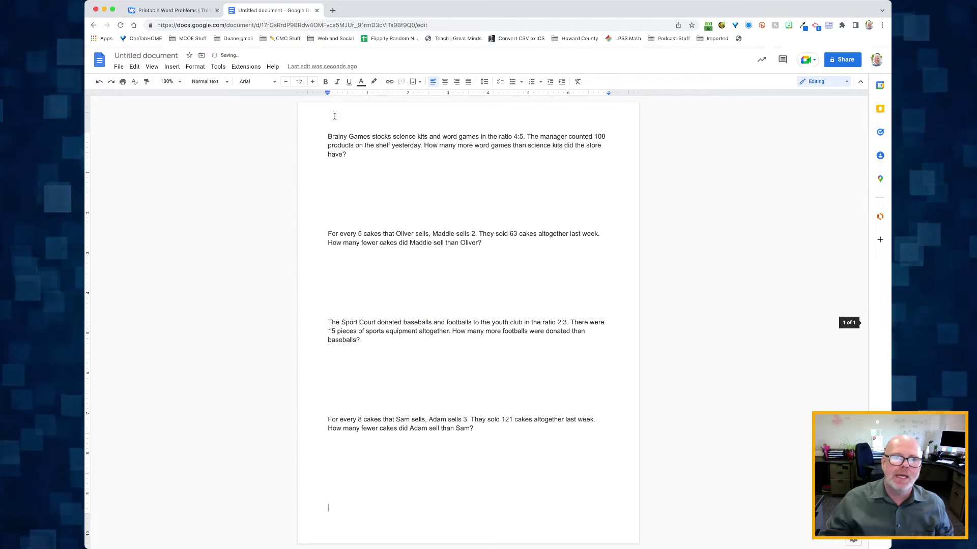
- Insert a table with two columns and two rows above the first word problem
click(326, 137)
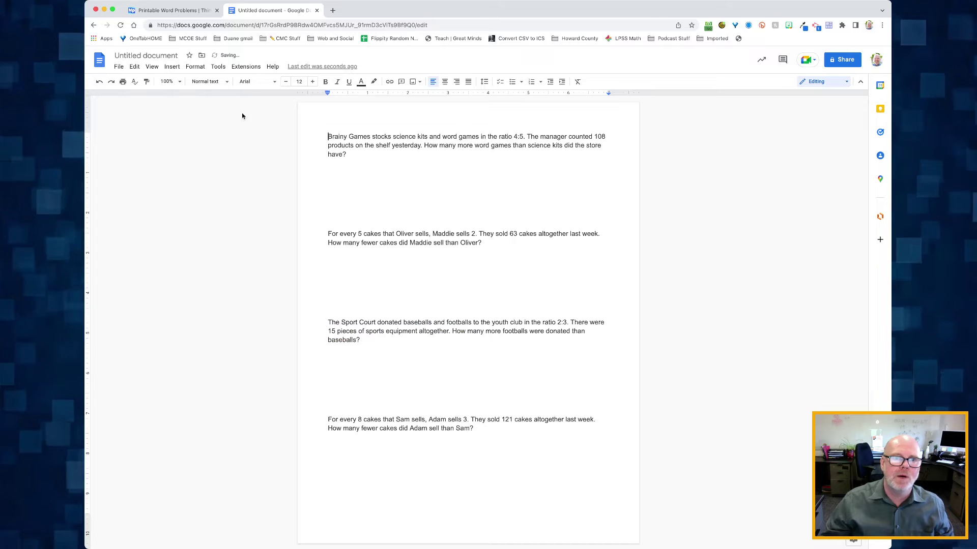
click(170, 67)
mouse_move(186, 96)
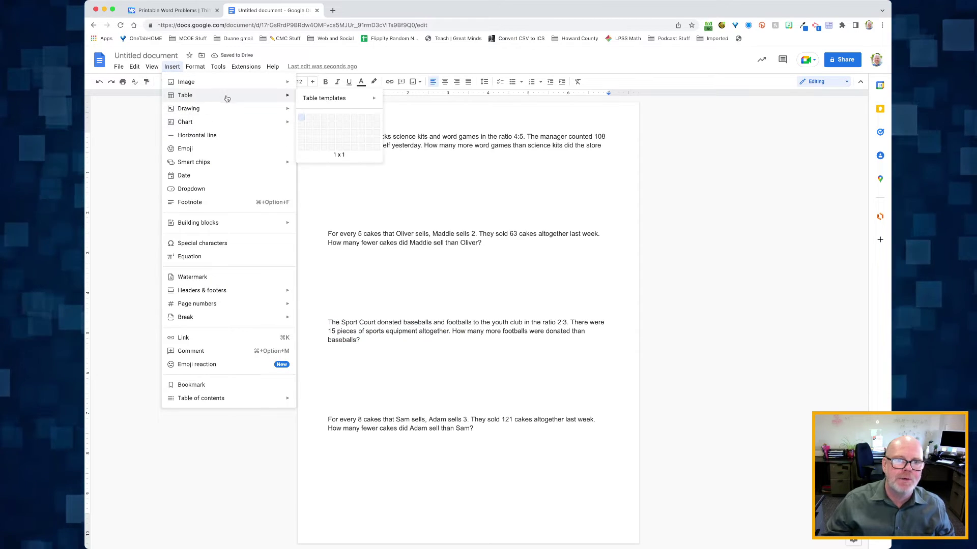
click(308, 125)
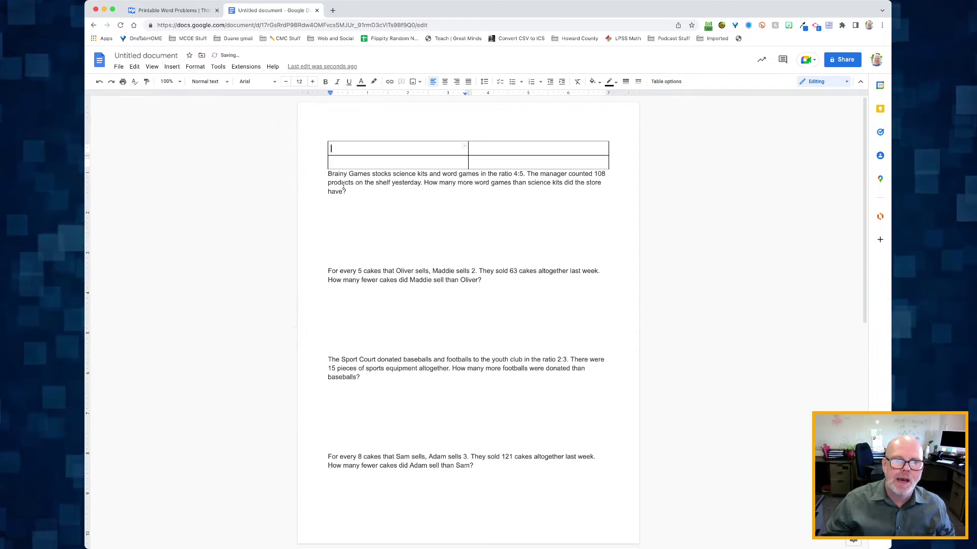
- Move the four word problems into the table, one per cell, filling the upper row before the lower row
triple_click(343, 175)
drag(343, 176, 332, 150)
triple_click(342, 289)
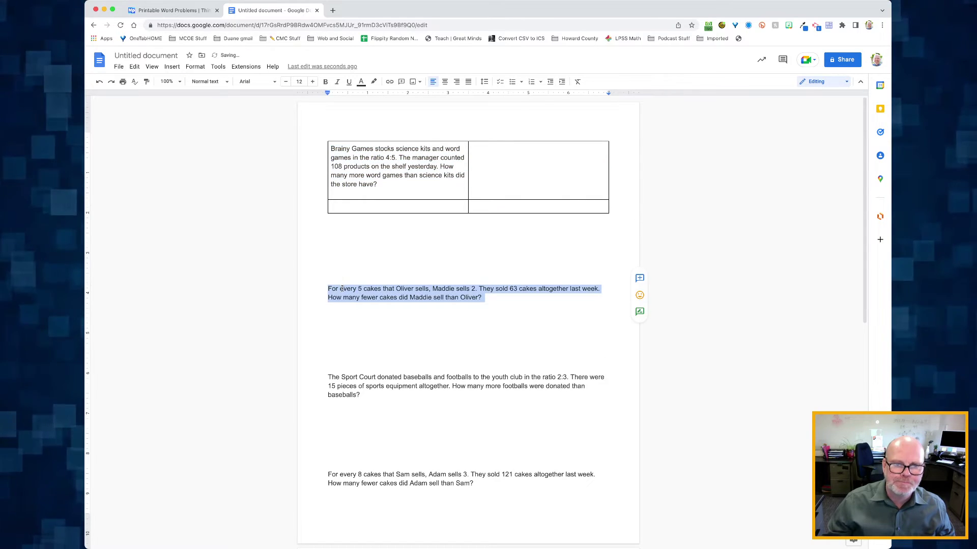
drag(347, 286, 473, 153)
triple_click(349, 368)
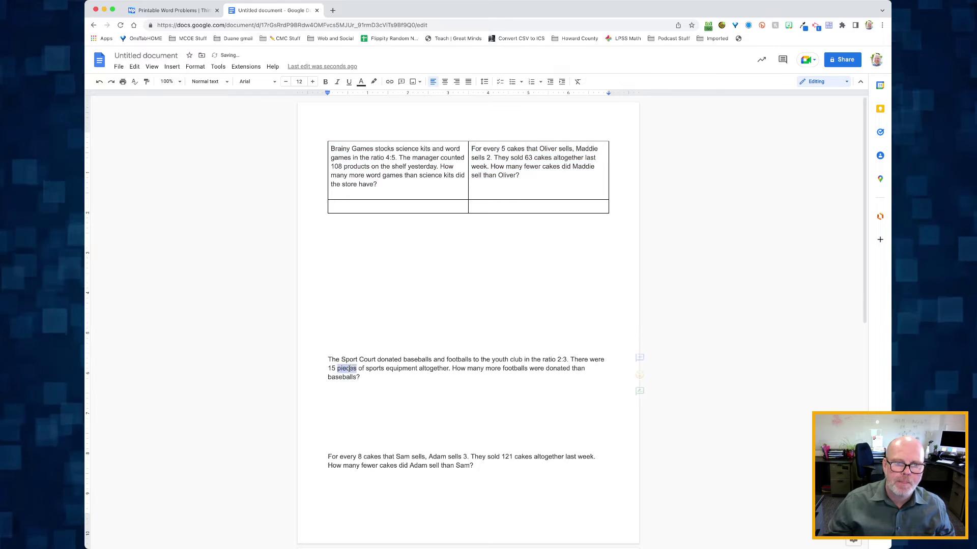
drag(349, 368, 351, 206)
double_click(351, 483)
triple_click(354, 483)
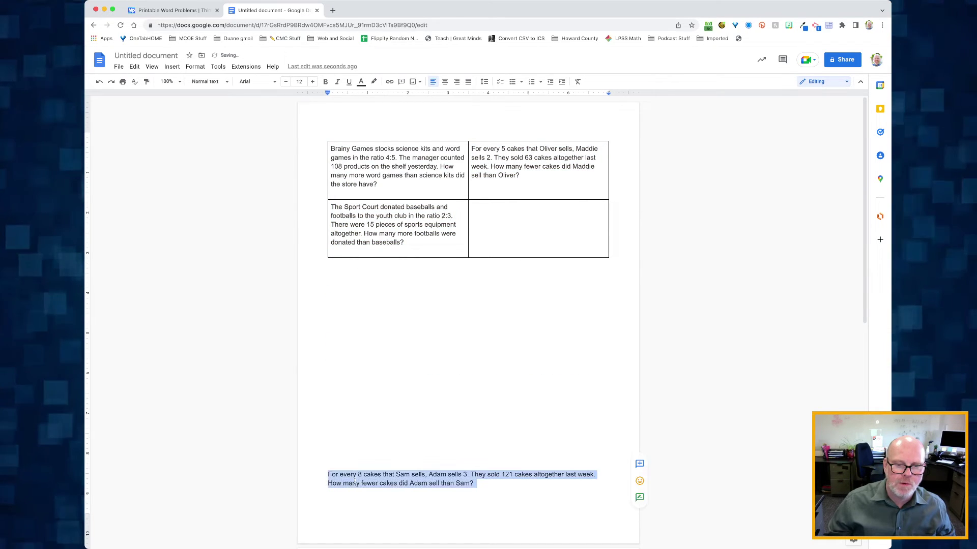
drag(427, 478, 499, 244)
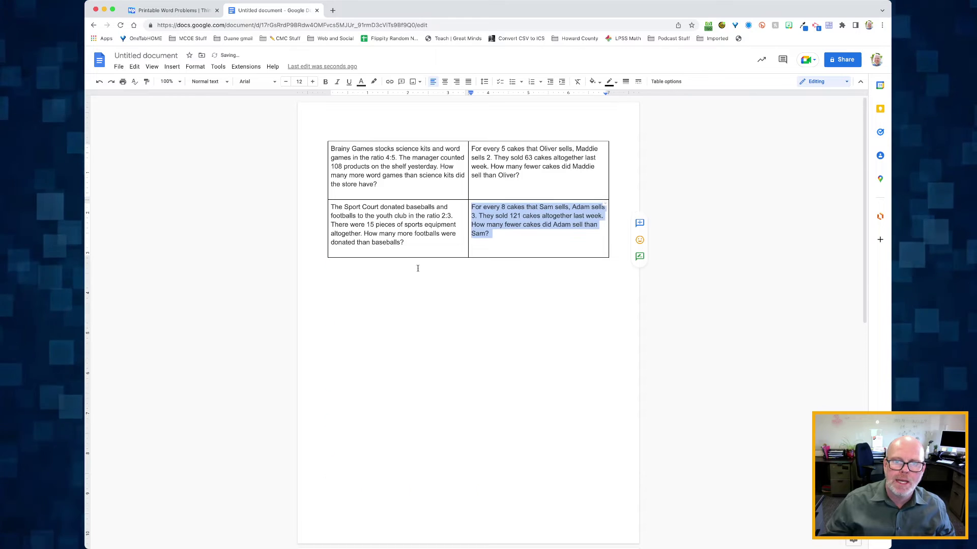
- Extend the table's lower row to near the end of the page and distribute both rows evenly
scroll(372, 270, down, 1)
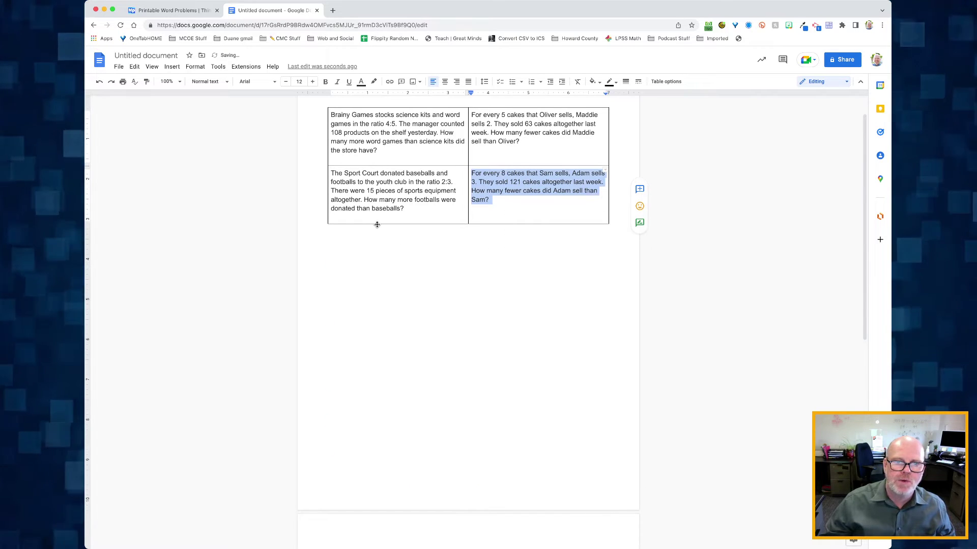
drag(376, 223, 382, 456)
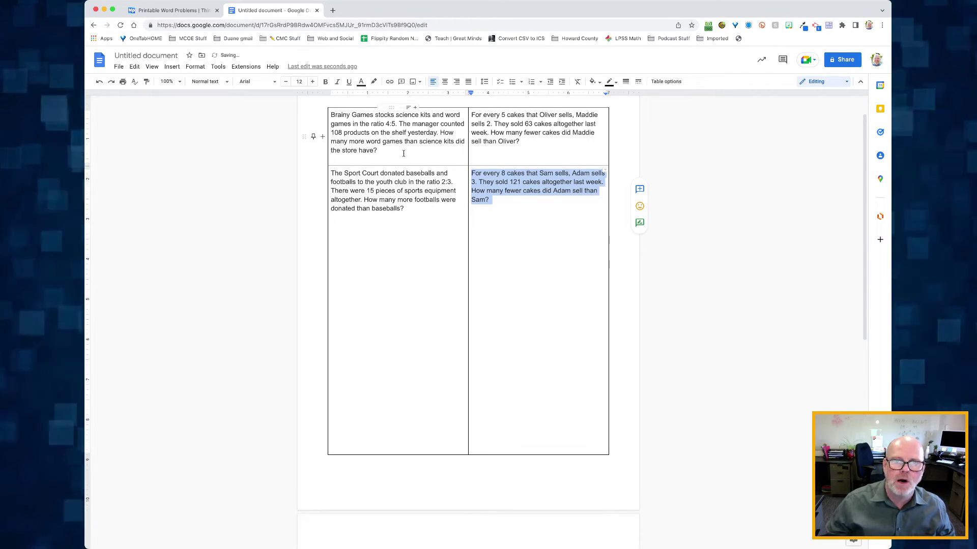
drag(356, 147, 471, 233)
right_click(480, 235)
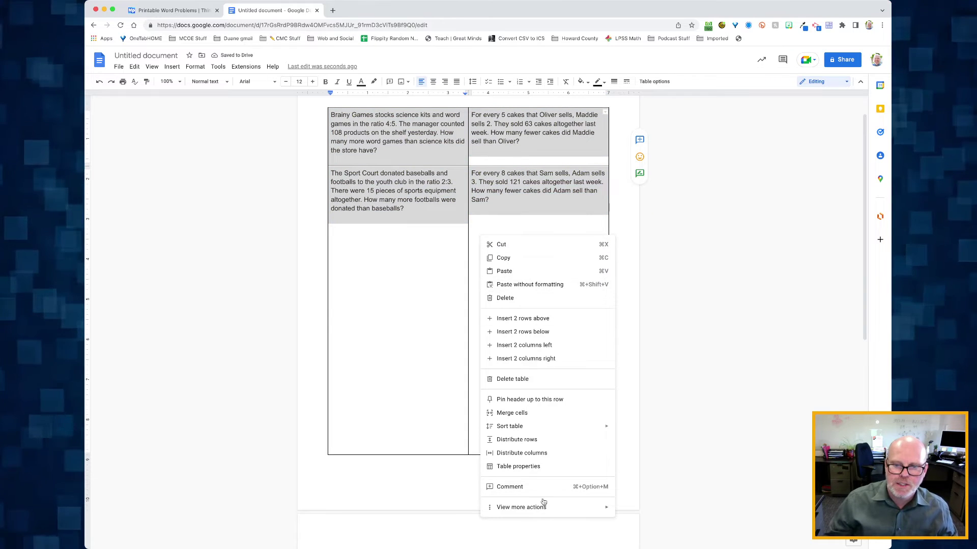
click(525, 440)
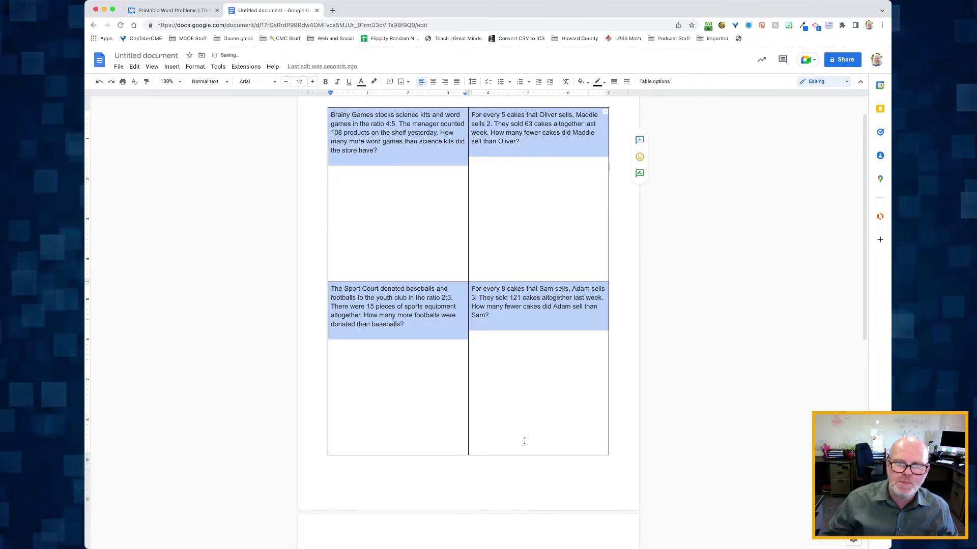
click(360, 390)
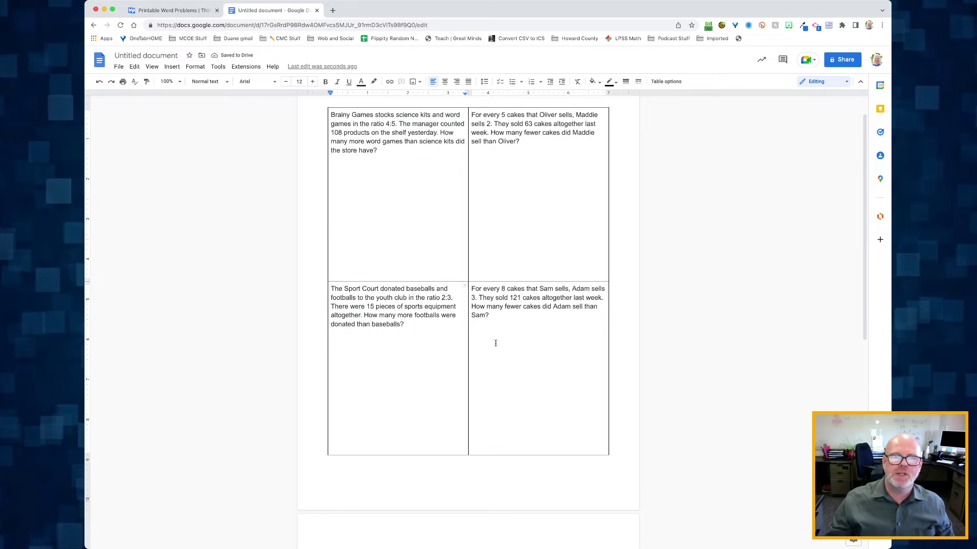
scroll(399, 118, up, 1)
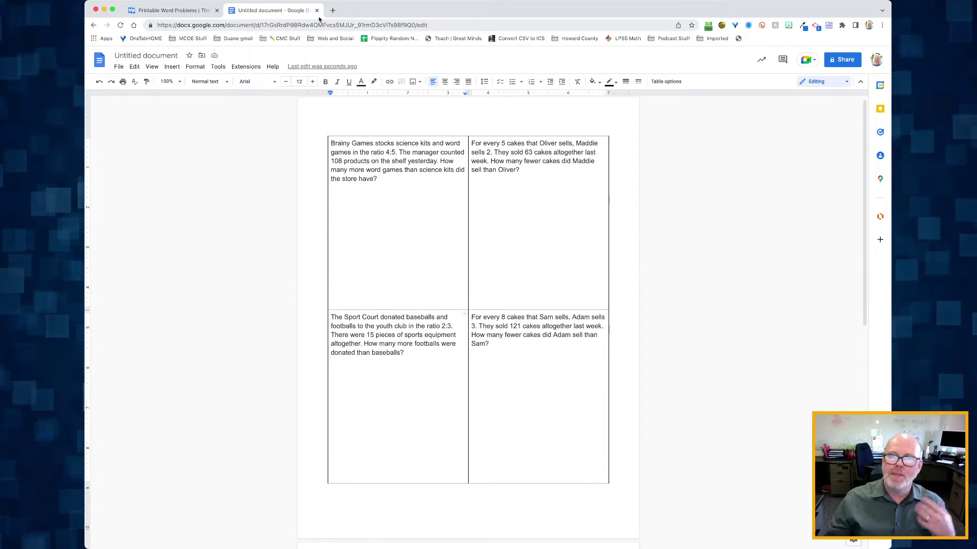
- Switch to the Math Playground browser tab and present the ratio problems one at a time in interactive mode
click(172, 10)
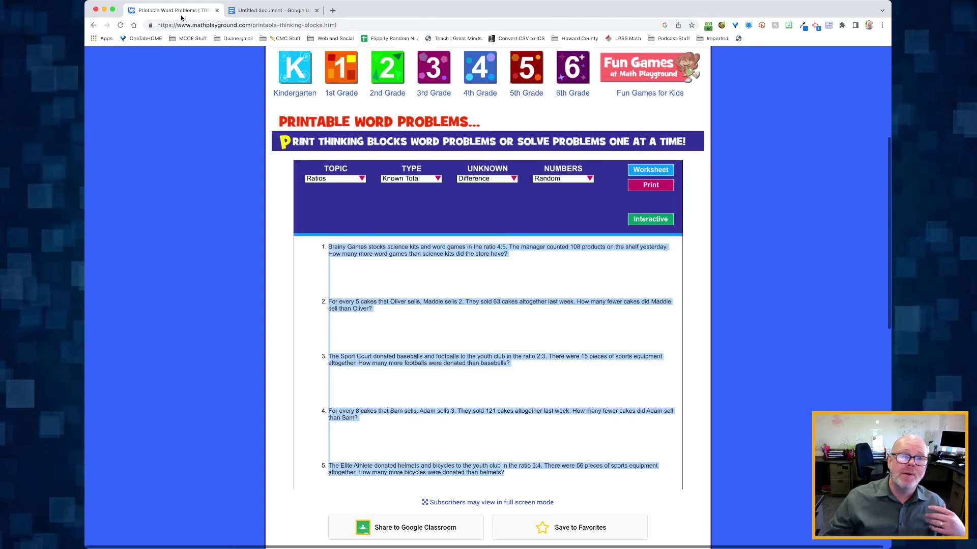
click(454, 280)
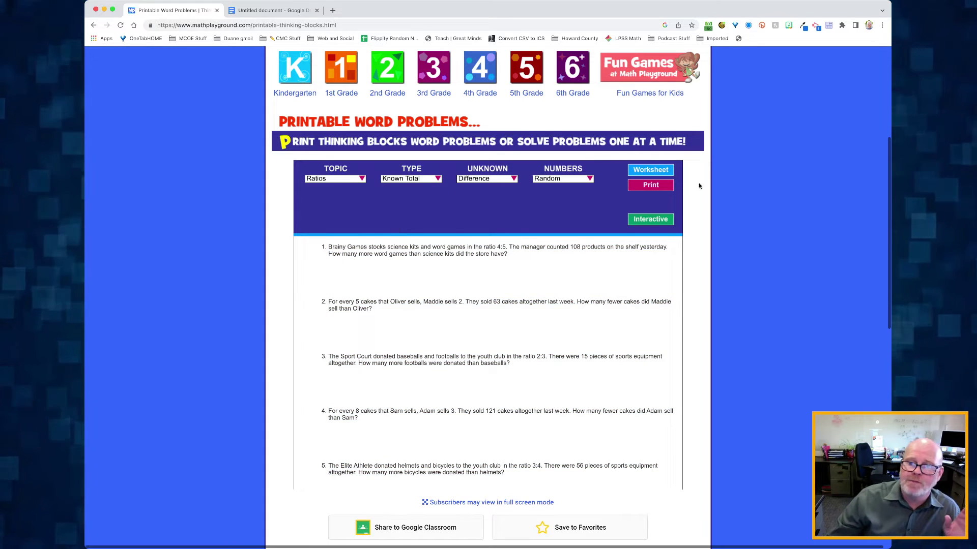
click(660, 220)
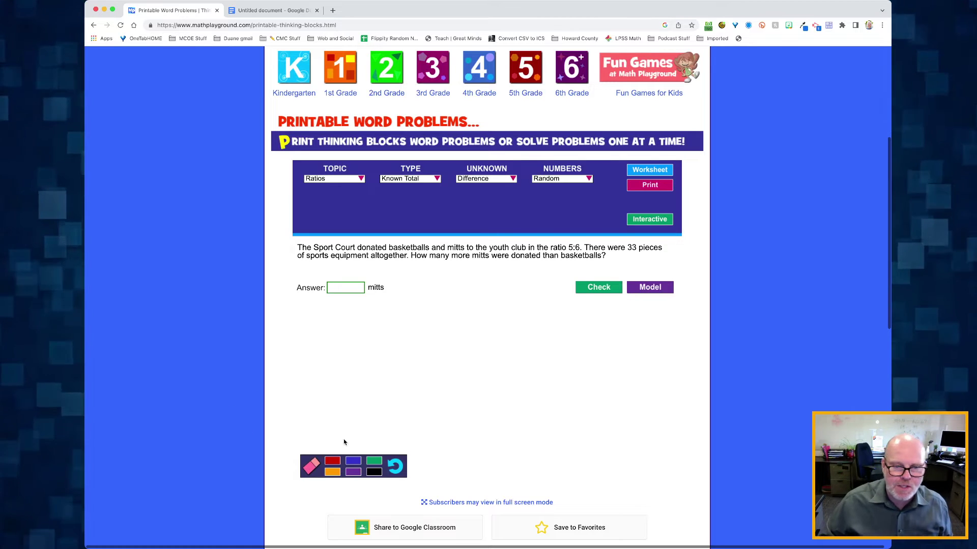
- Generate new interactive ratio problems until the one about 84 lollipops shared in the ratio 2:5
click(375, 471)
click(635, 219)
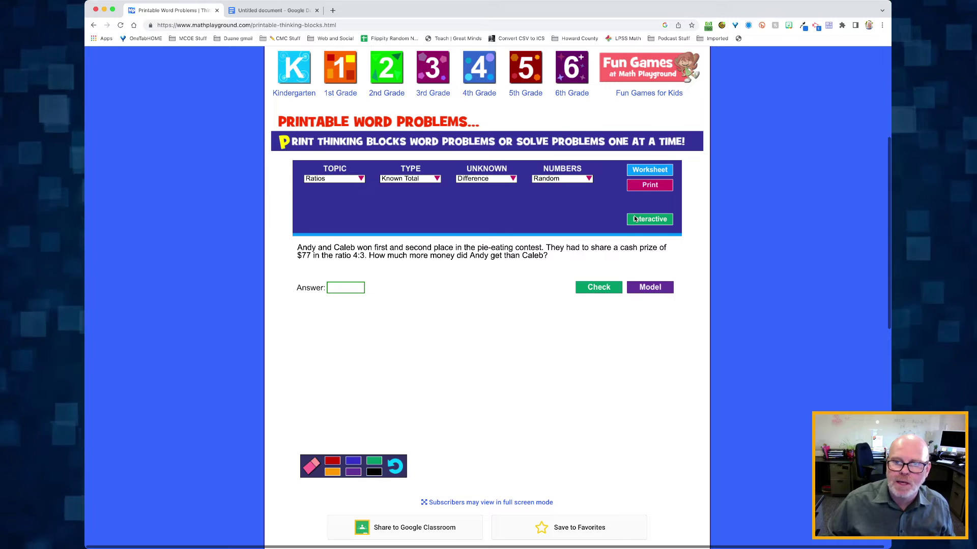
click(635, 219)
click(635, 219)
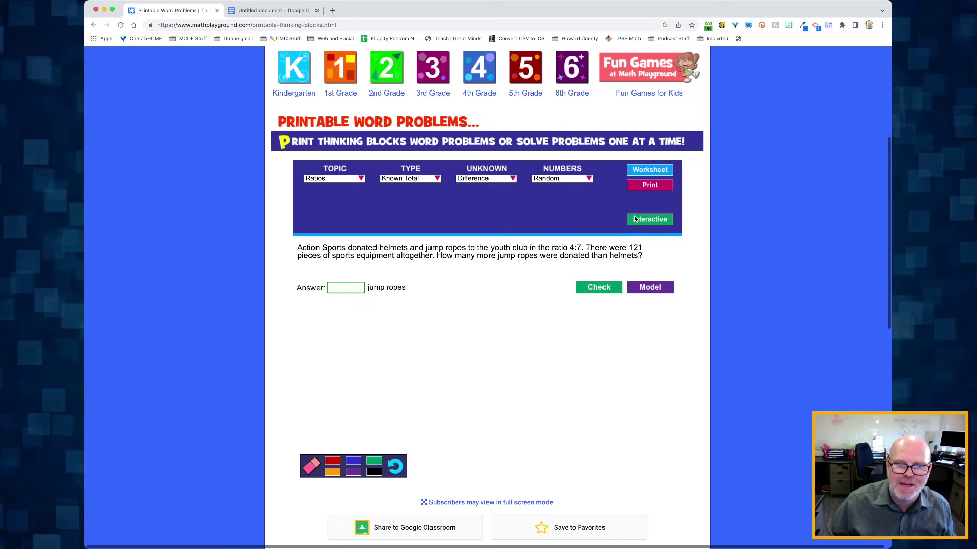
click(634, 219)
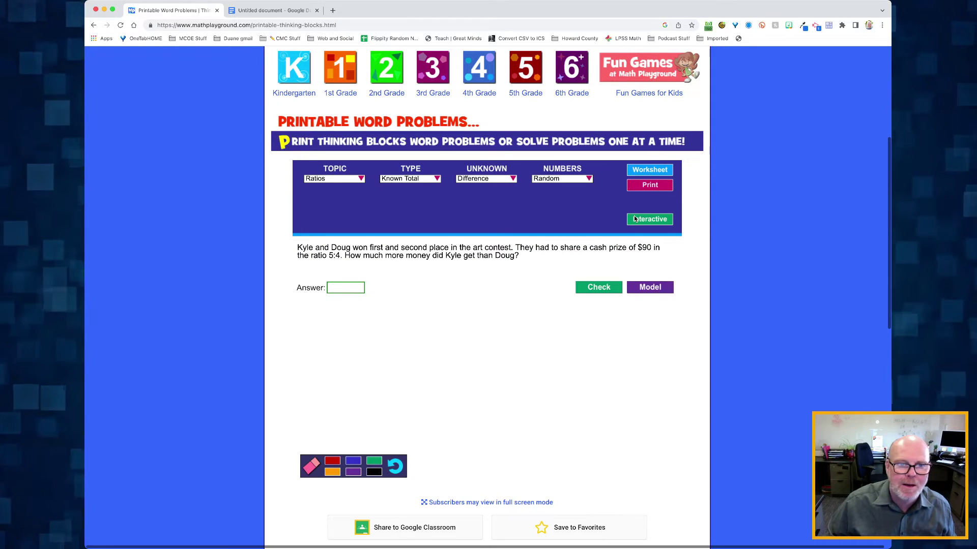
click(635, 219)
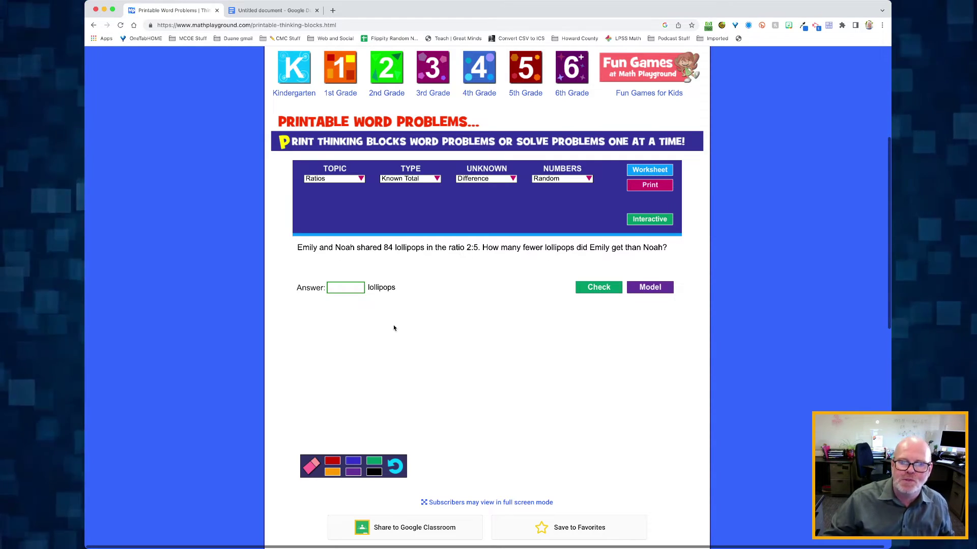
- Sketch a black bar model with two boxes above five boxes, and compare it with the tool's built-in model
click(370, 474)
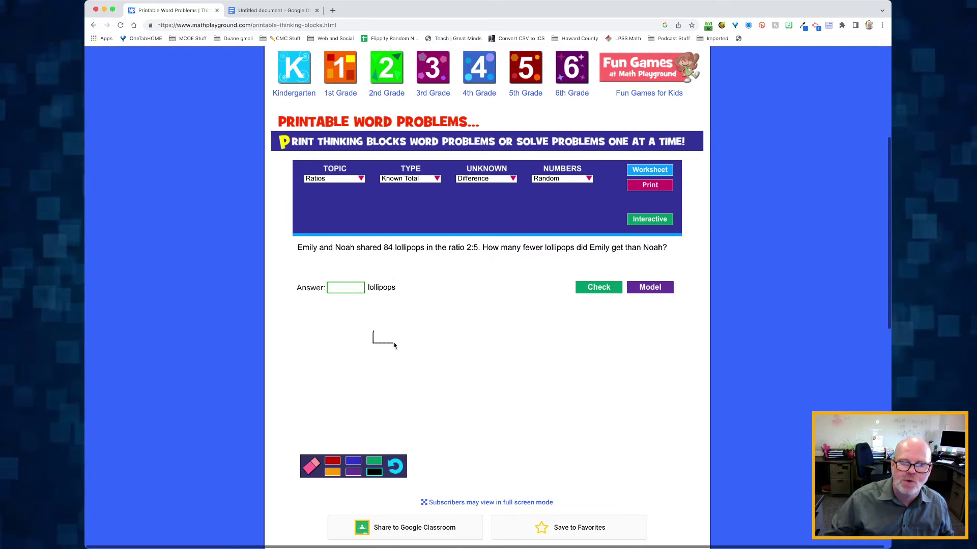
mouse_move(399, 346)
mouse_down()
mouse_move(401, 332)
mouse_move(373, 332)
mouse_move(428, 332)
mouse_move(371, 368)
mouse_move(399, 367)
mouse_move(384, 349)
mouse_move(379, 357)
mouse_move(422, 363)
mouse_move(421, 351)
mouse_move(459, 370)
mouse_move(462, 354)
mouse_move(489, 355)
mouse_move(456, 375)
mouse_up()
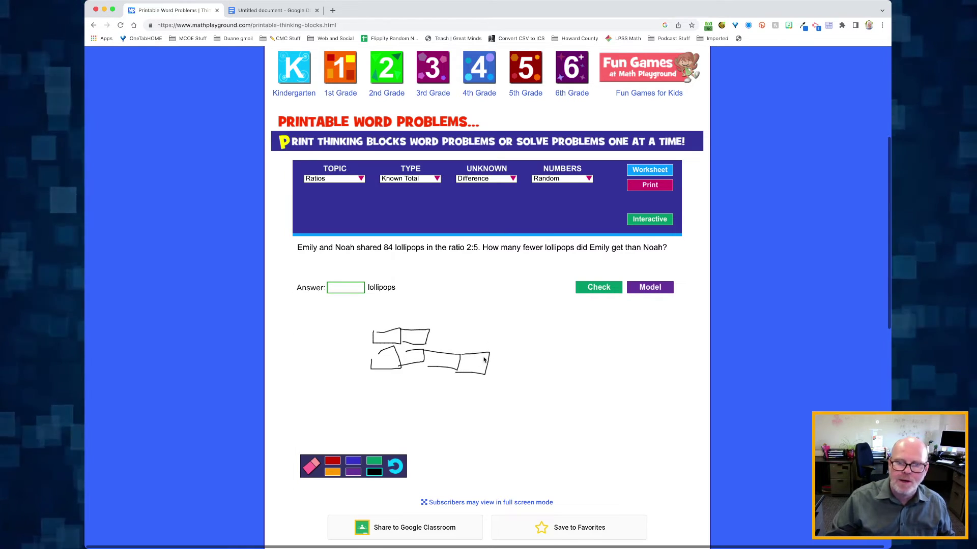
drag(521, 361, 486, 381)
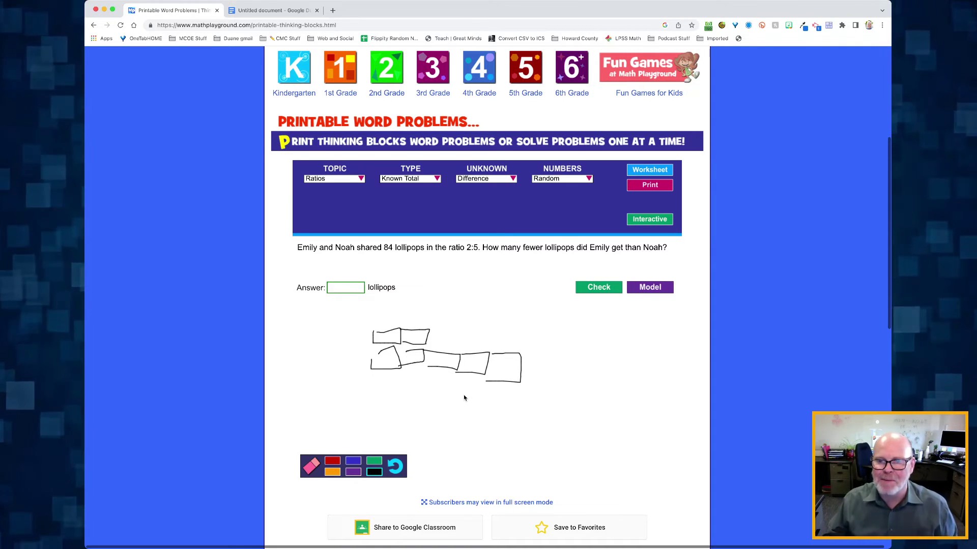
click(652, 287)
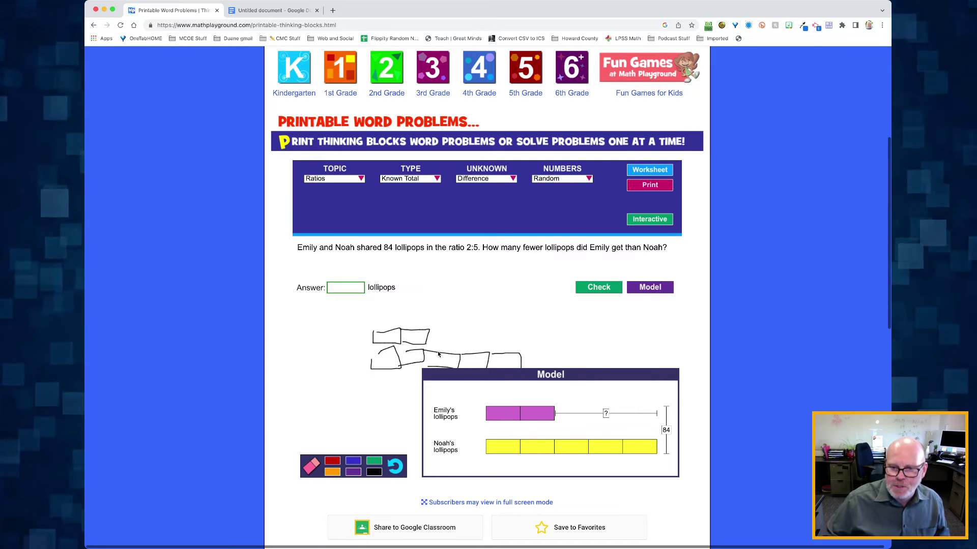
click(650, 291)
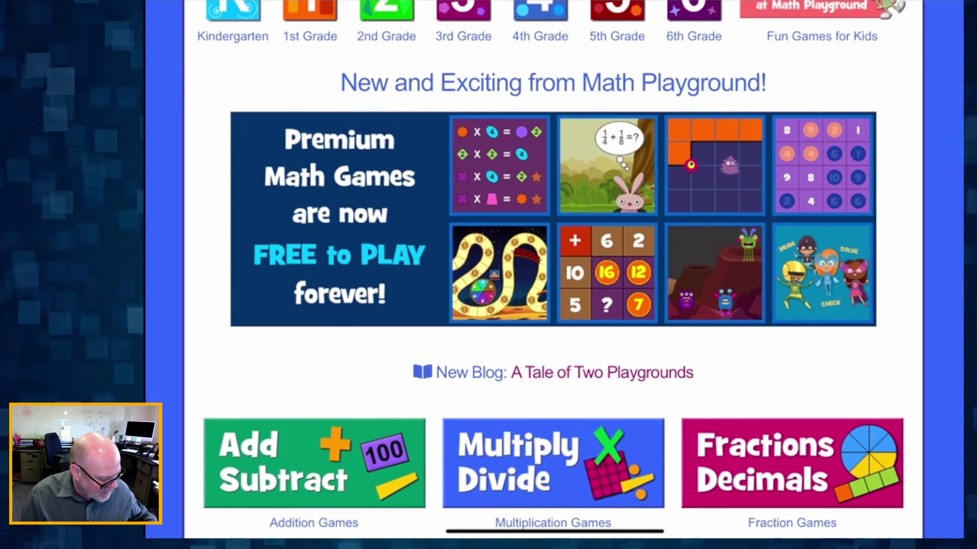
- Switch to Math Playground on the tablet, open the Print Thinking Blocks Word Problems page and launch the activity
scroll(555, 274, down, 5)
scroll(554, 275, up, 7)
scroll(554, 275, down, 6)
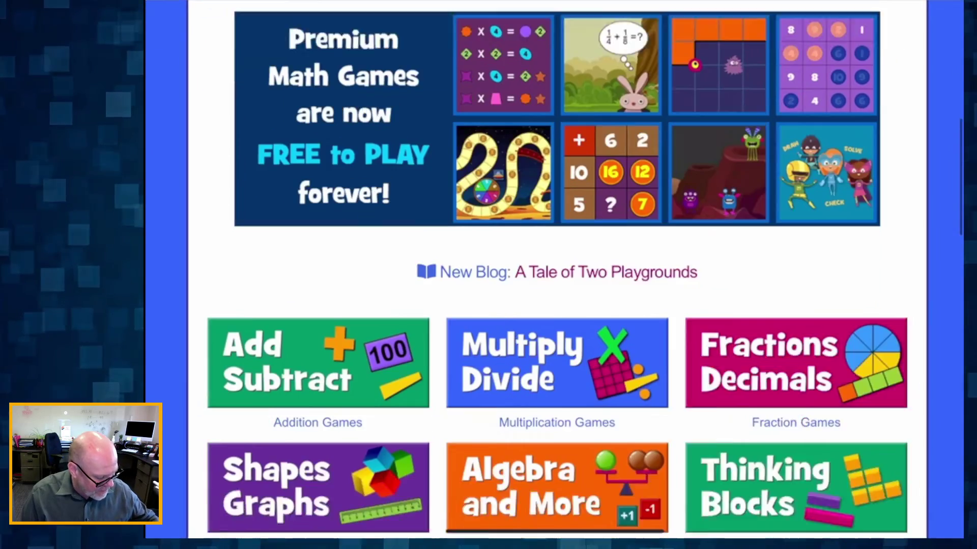
scroll(554, 275, down, 5)
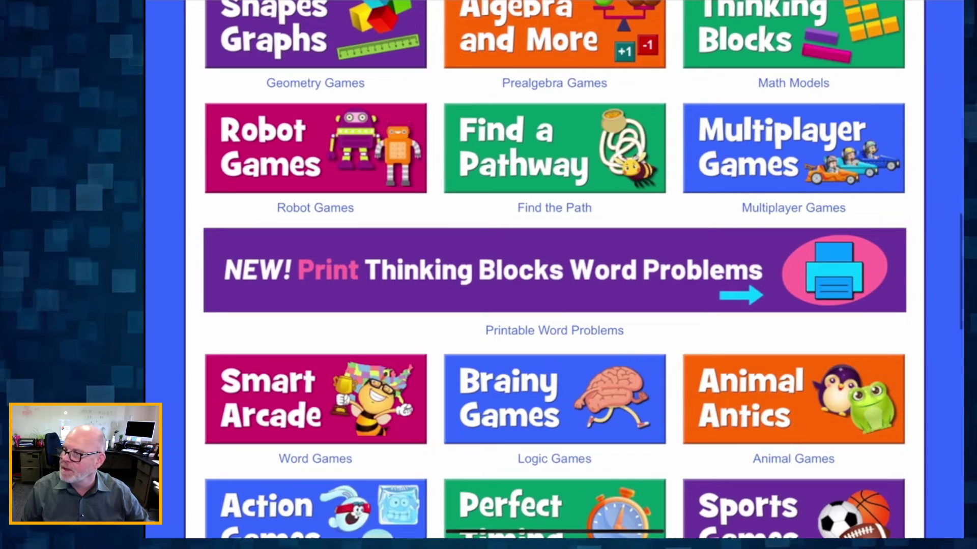
scroll(554, 274, up, 10)
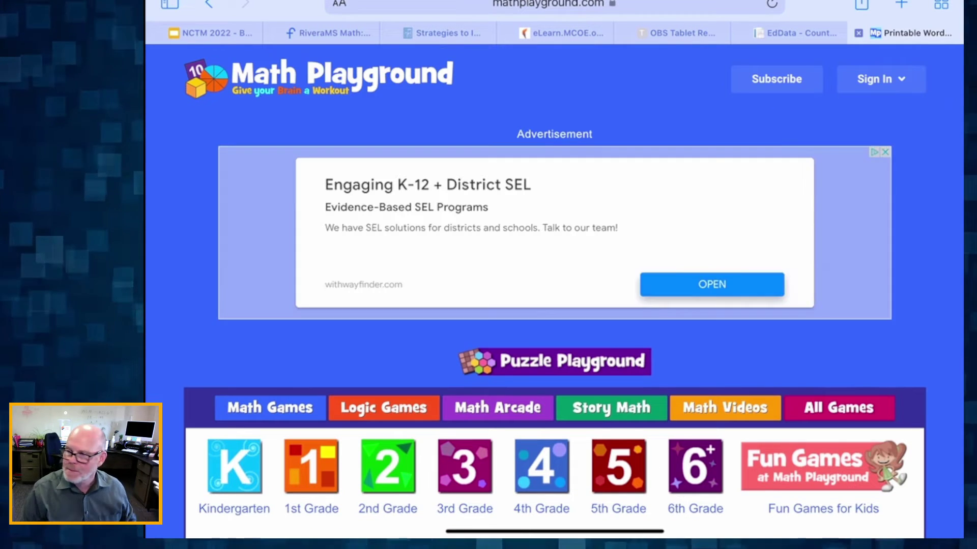
scroll(555, 274, down, 9)
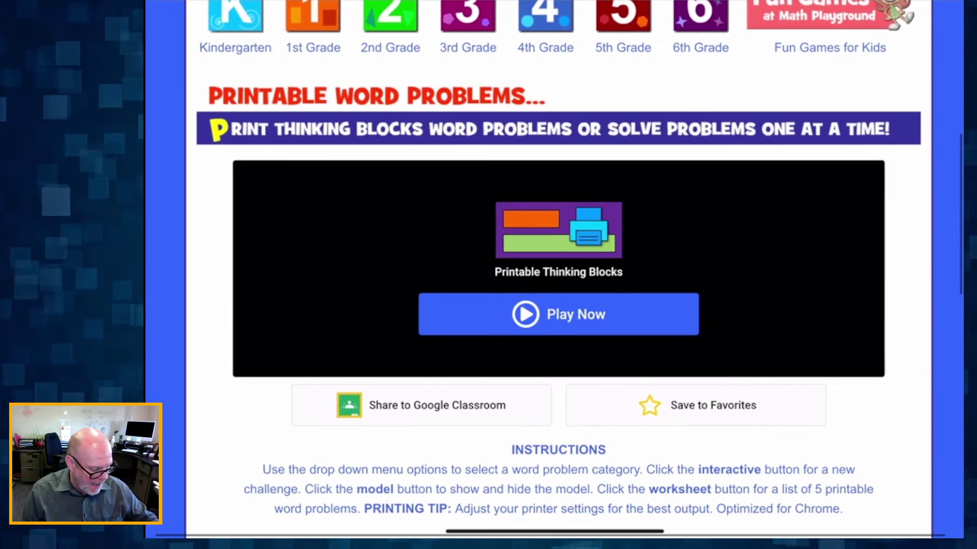
click(558, 314)
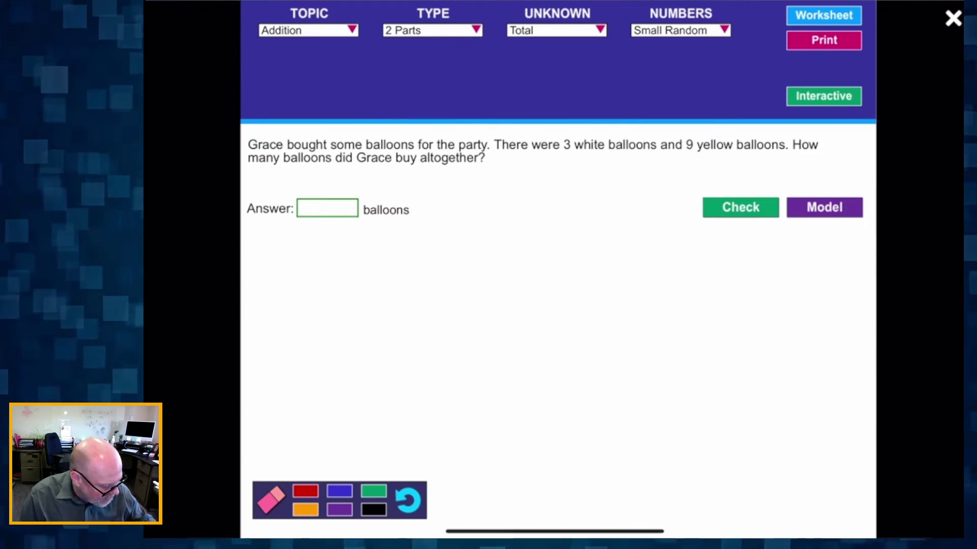
- Set the word problem topic to Ratios, the type to Known Difference and the unknown to Part
click(308, 30)
click(300, 84)
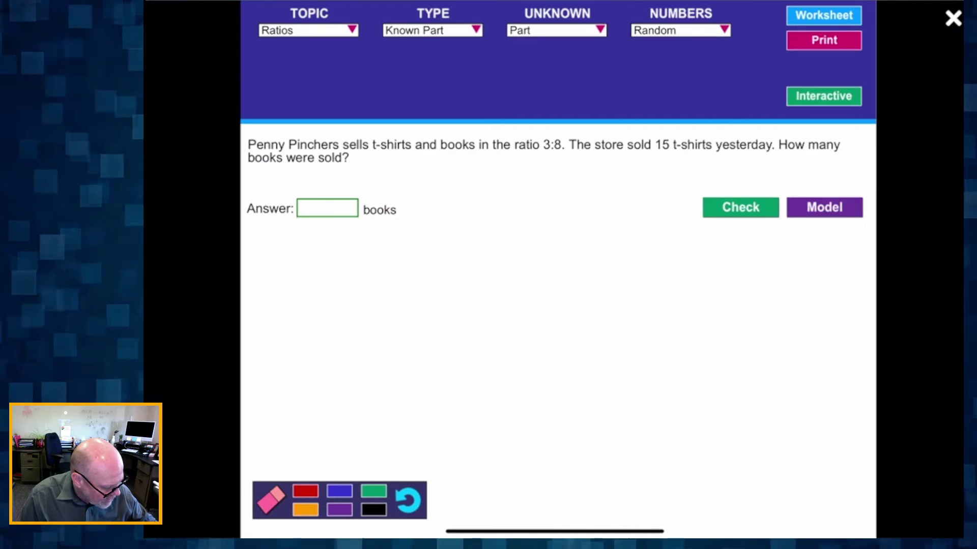
click(432, 30)
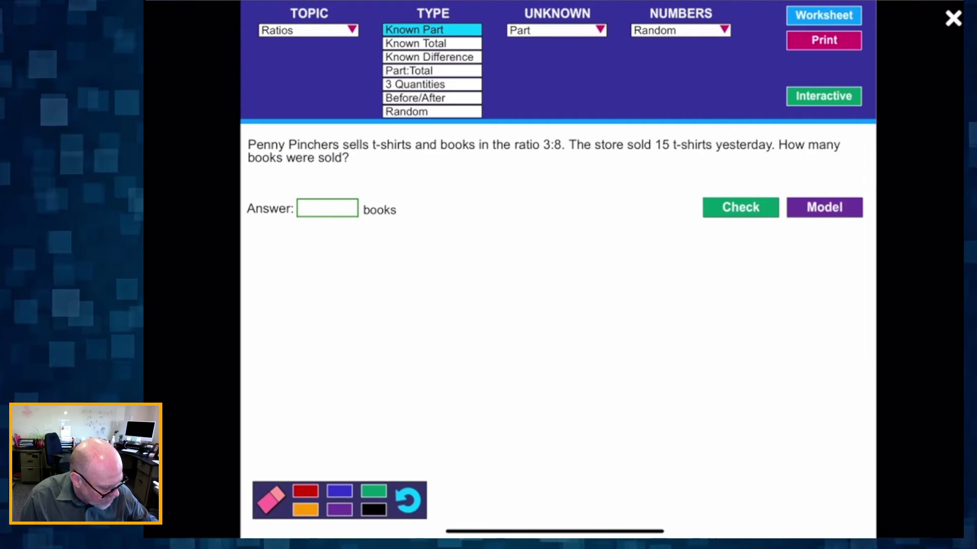
click(429, 57)
click(556, 30)
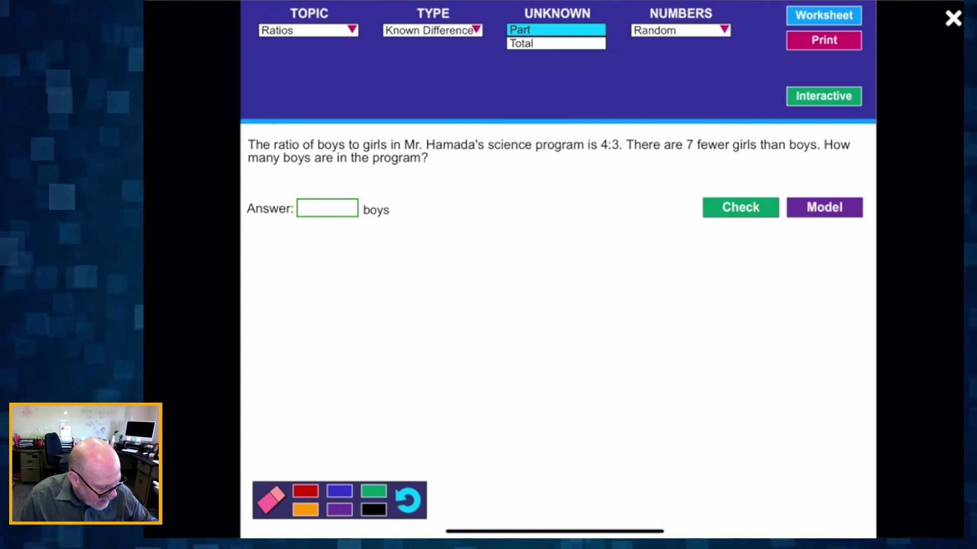
click(556, 30)
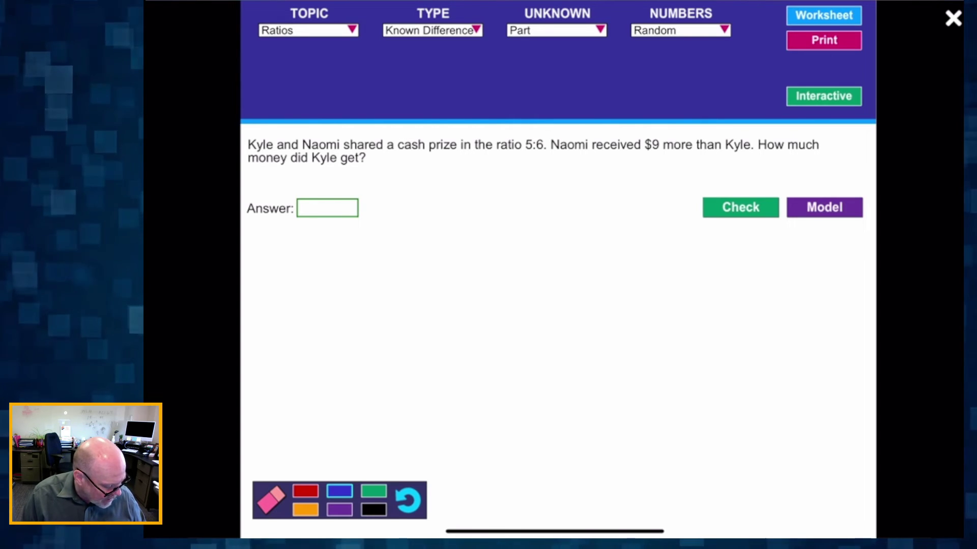
- Sketch a blue bar model for the 5:6 cash prize problem, with five boxes labelled K above six boxes labelled N
mouse_move(393, 275)
mouse_down()
mouse_move(393, 295)
mouse_move(468, 275)
mouse_move(425, 302)
mouse_up()
mouse_move(467, 273)
mouse_down()
mouse_move(505, 273)
mouse_move(539, 300)
mouse_up()
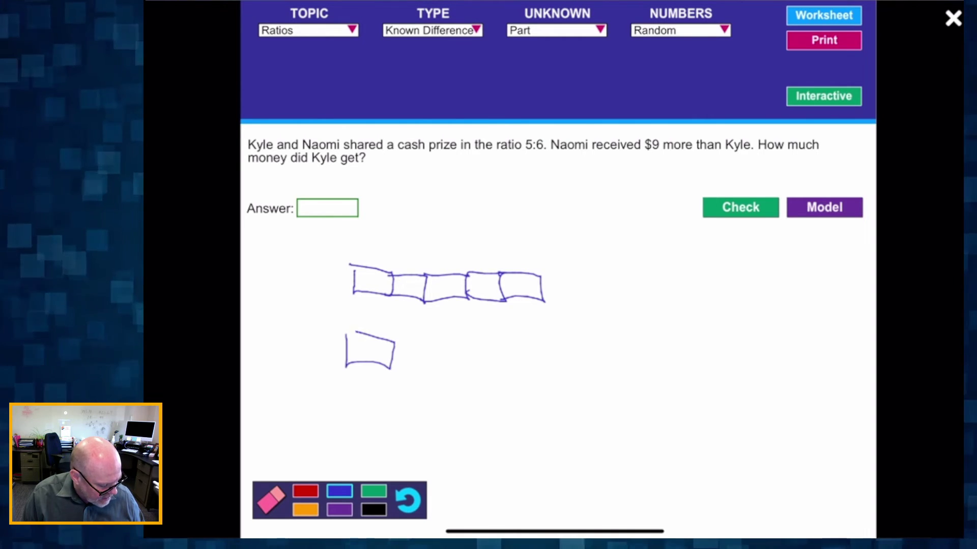
mouse_move(452, 340)
mouse_down()
mouse_move(506, 340)
mouse_move(464, 371)
mouse_up()
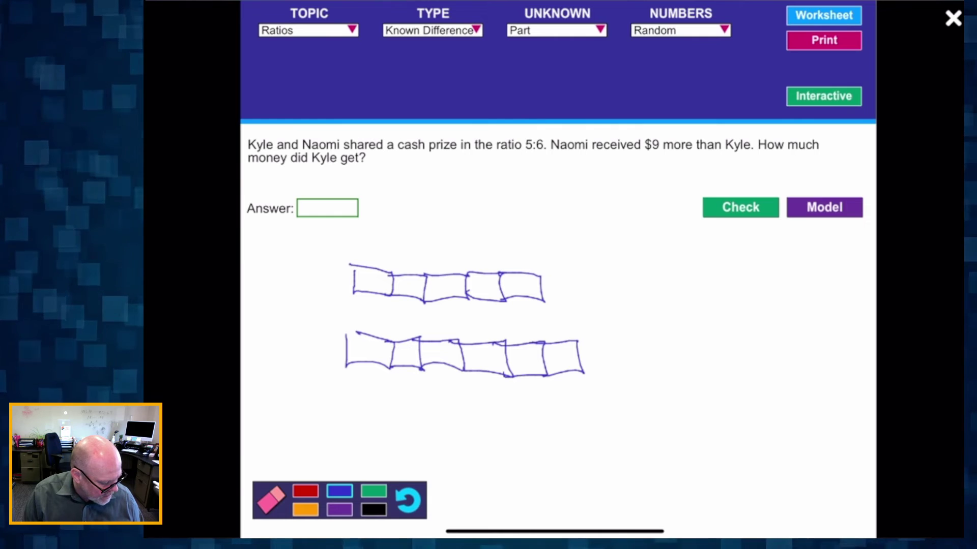
drag(289, 369, 311, 346)
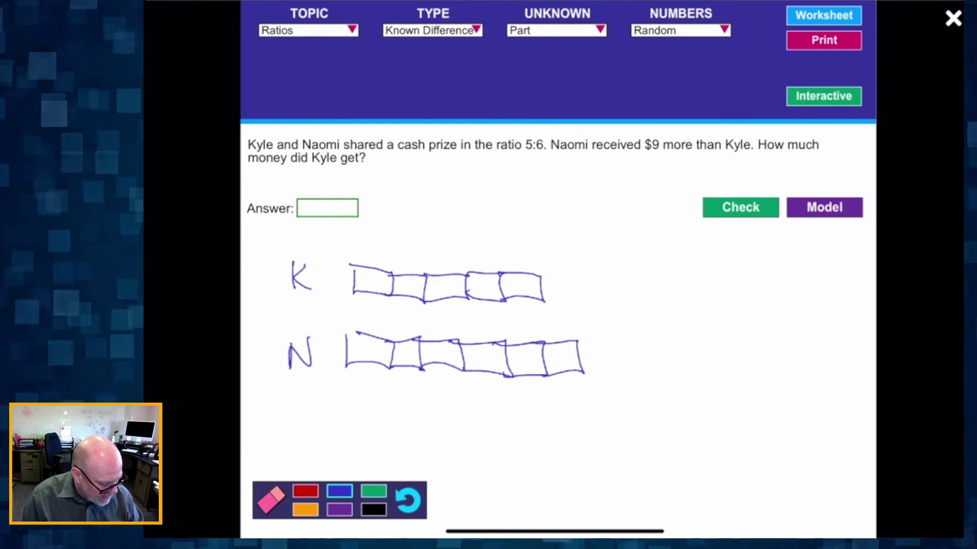
- Mark the extra box in row N as 9, write a red 9 in every box and bracket row K
mouse_move(545, 336)
mouse_down()
mouse_move(578, 336)
mouse_move(561, 319)
mouse_move(560, 367)
mouse_move(519, 359)
mouse_move(486, 377)
mouse_up()
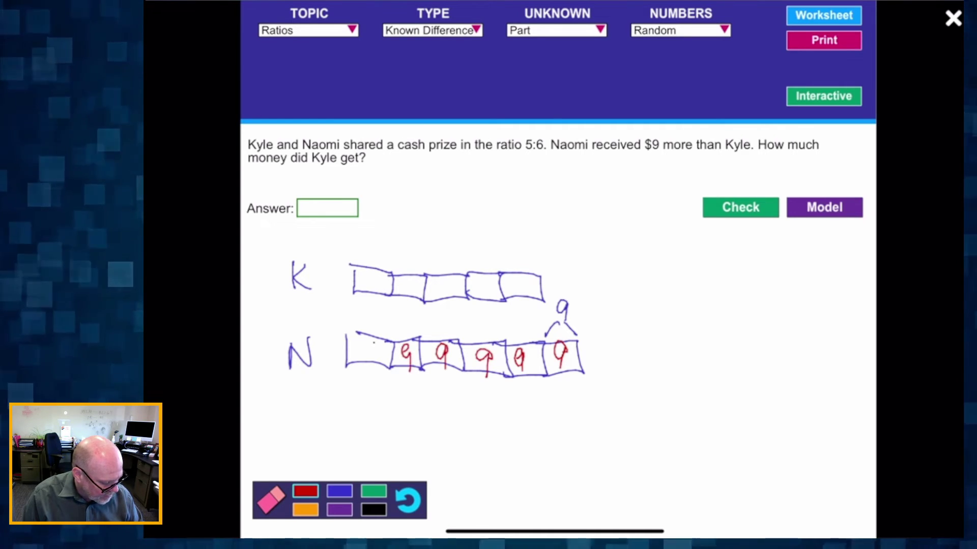
drag(376, 274, 379, 297)
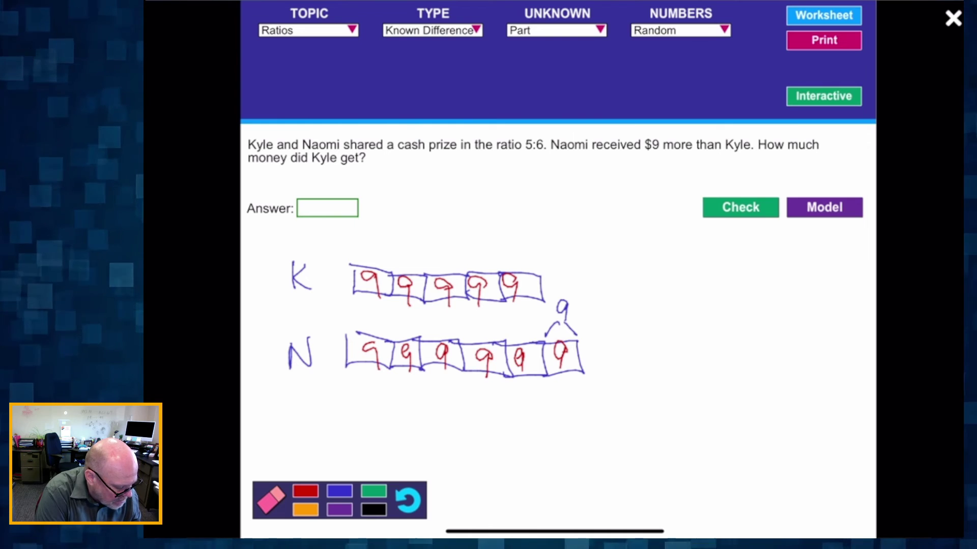
drag(351, 262, 375, 249)
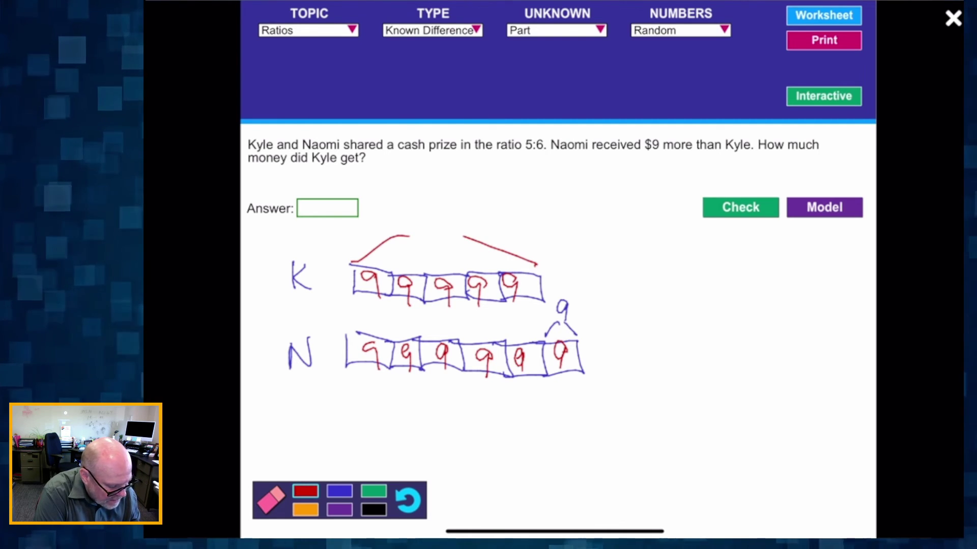
- Write the working "5 units x 9" in red beside the bar model, with 45 below it
drag(625, 271, 642, 270)
drag(625, 272, 625, 299)
mouse_move(648, 277)
mouse_down()
mouse_move(700, 294)
mouse_move(739, 286)
mouse_up()
drag(737, 270, 722, 289)
drag(762, 259, 768, 295)
mouse_move(698, 334)
mouse_down()
mouse_move(714, 350)
mouse_move(706, 373)
mouse_up()
drag(728, 350, 733, 375)
drag(726, 349, 788, 328)
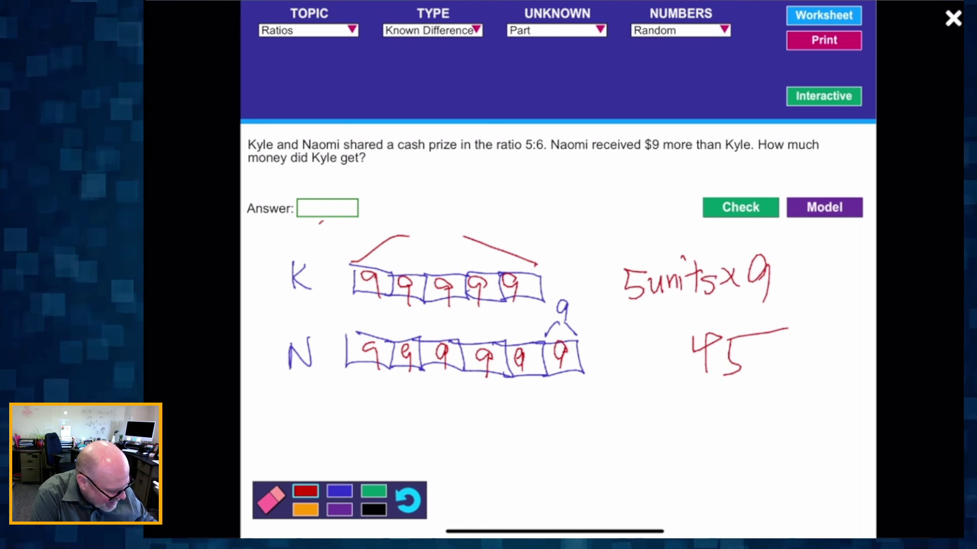
- Erase the handwritten 45, and clear the whole drawing area
drag(262, 287, 270, 284)
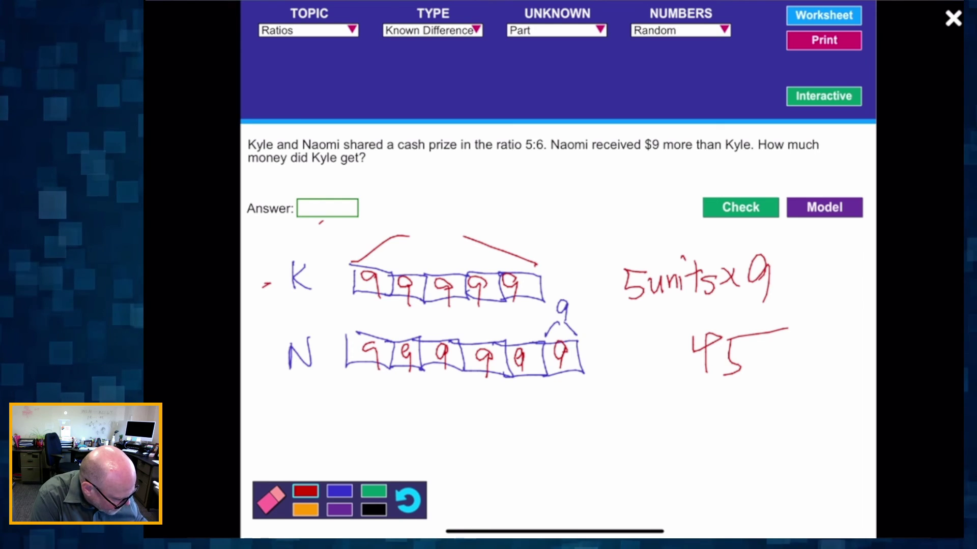
click(271, 500)
mouse_move(733, 337)
mouse_down()
mouse_move(740, 367)
mouse_move(731, 374)
mouse_up()
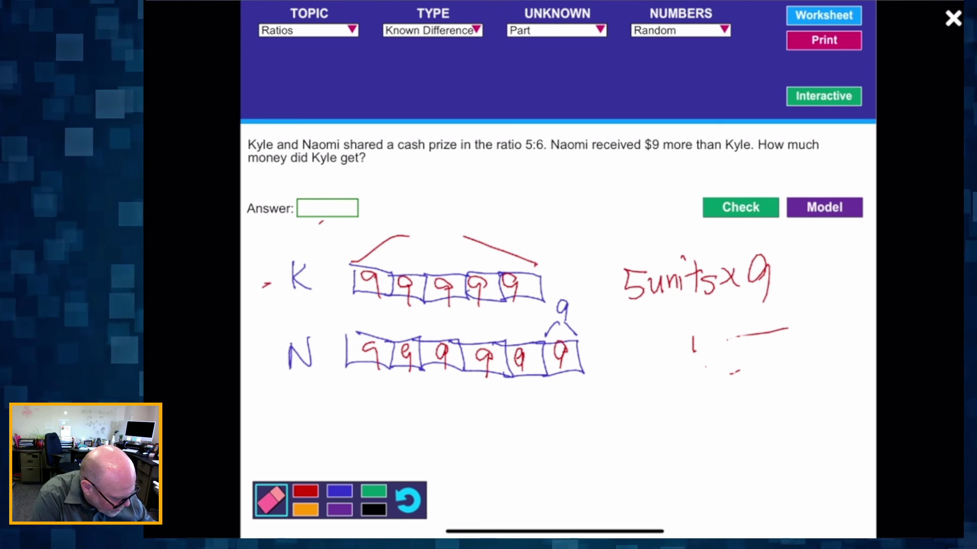
click(408, 501)
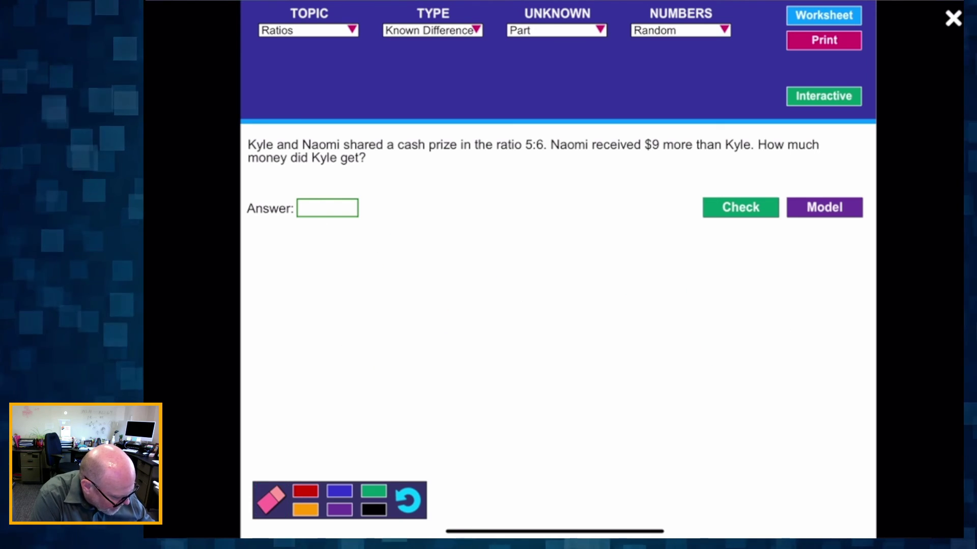
- Handwrite 45 as the answer to the cash prize problem
click(328, 208)
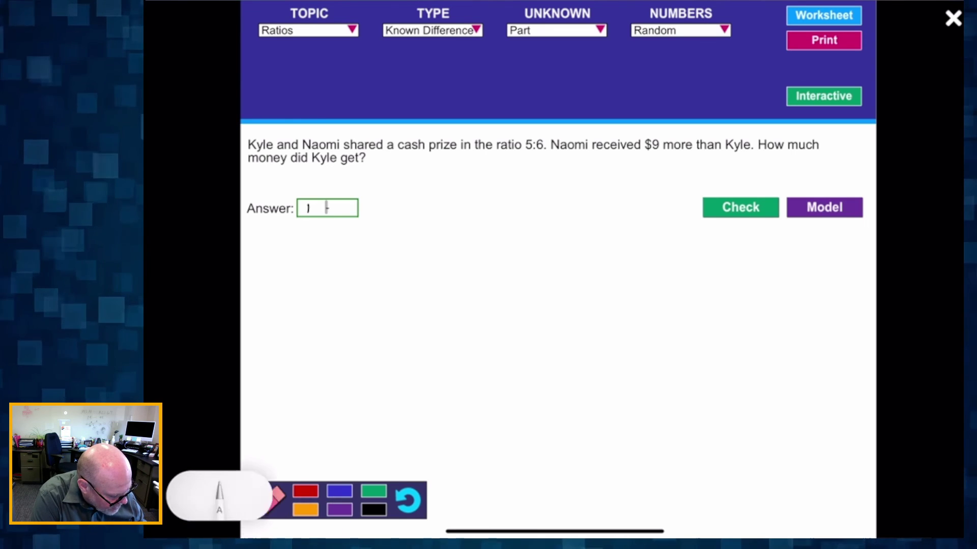
drag(307, 202, 327, 218)
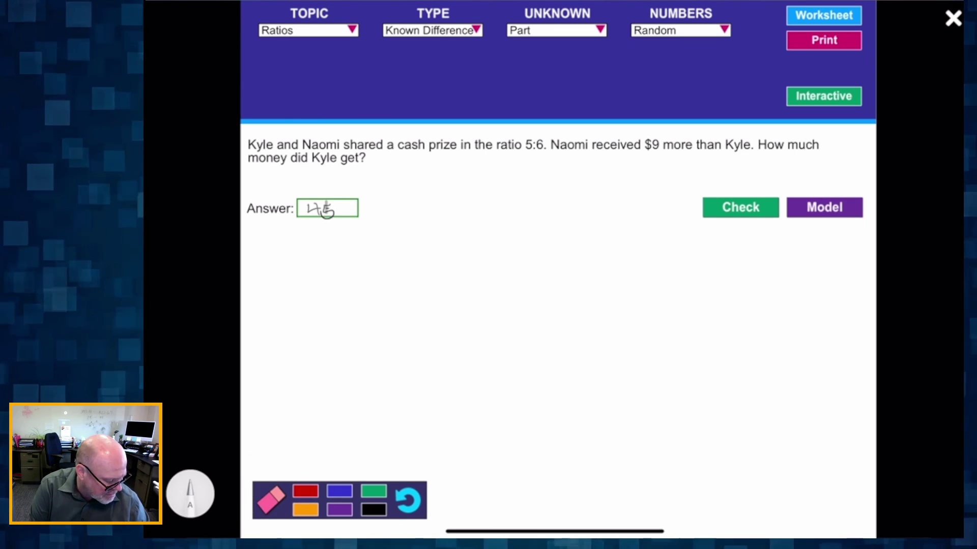
drag(332, 202, 336, 214)
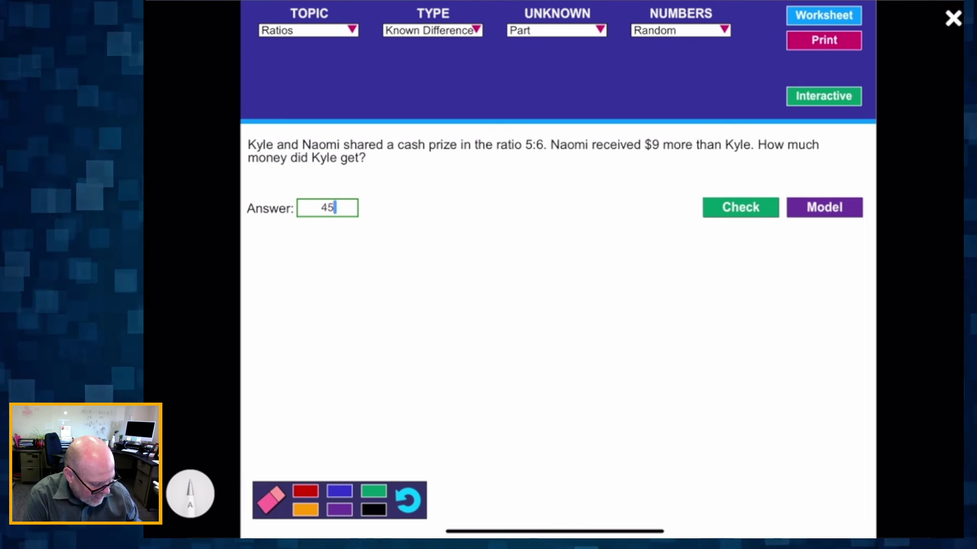
key(Return)
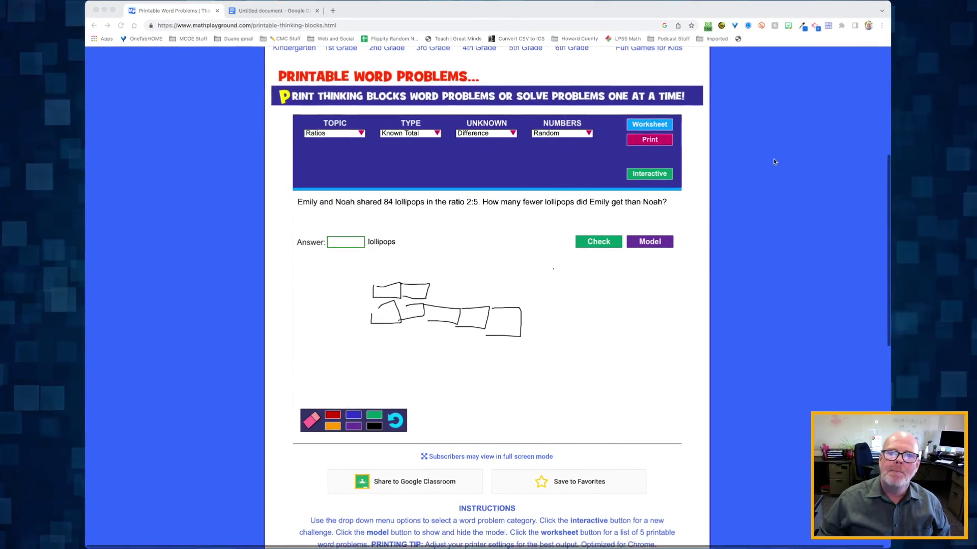
scroll(701, 188, up, 5)
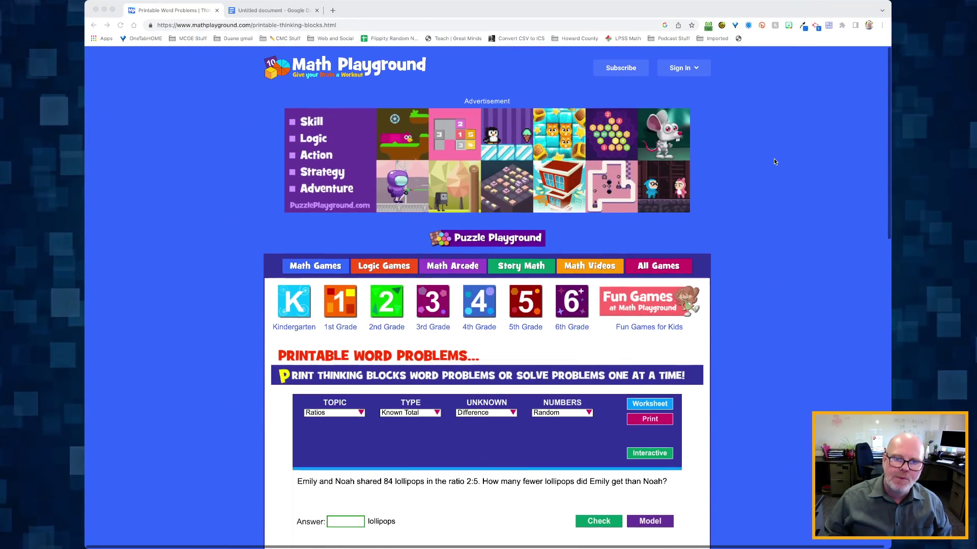
scroll(774, 162, down, 4)
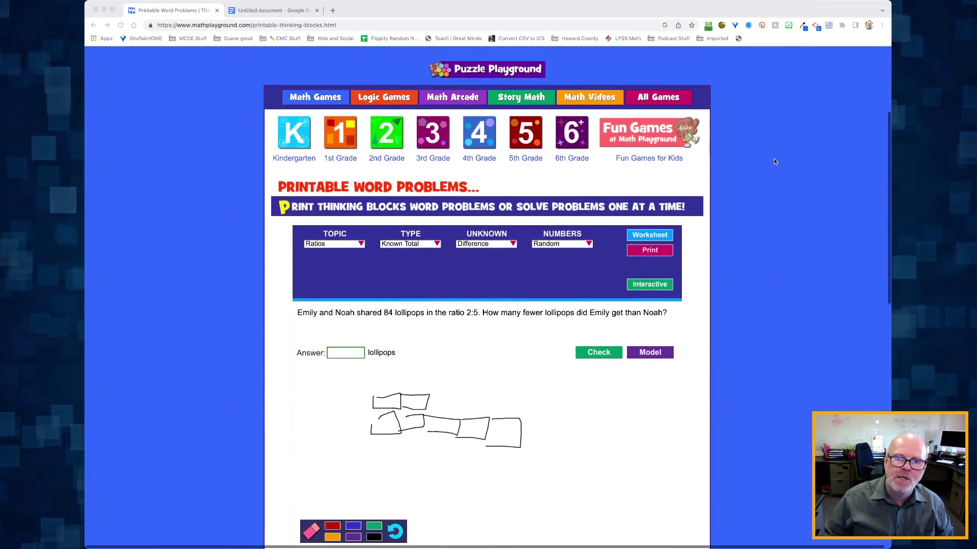
scroll(774, 162, down, 1)
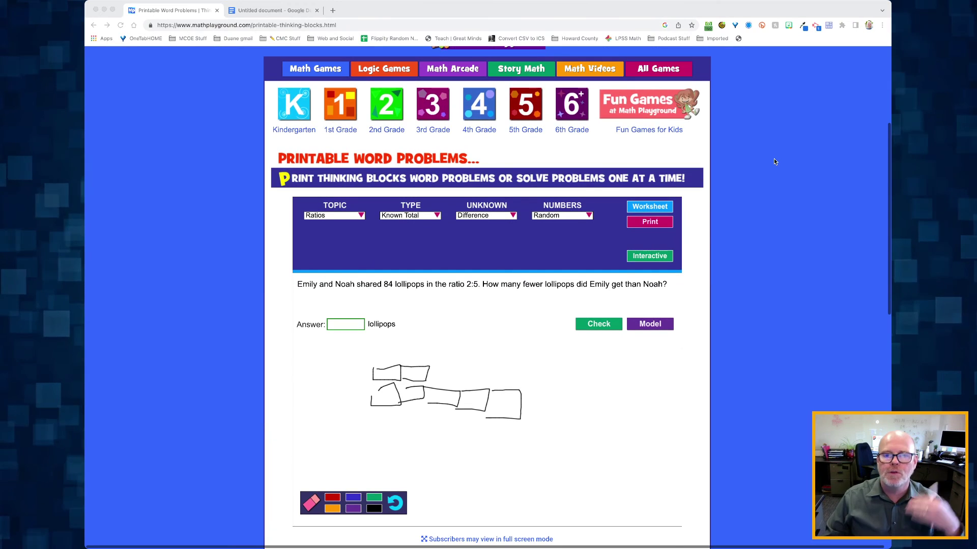